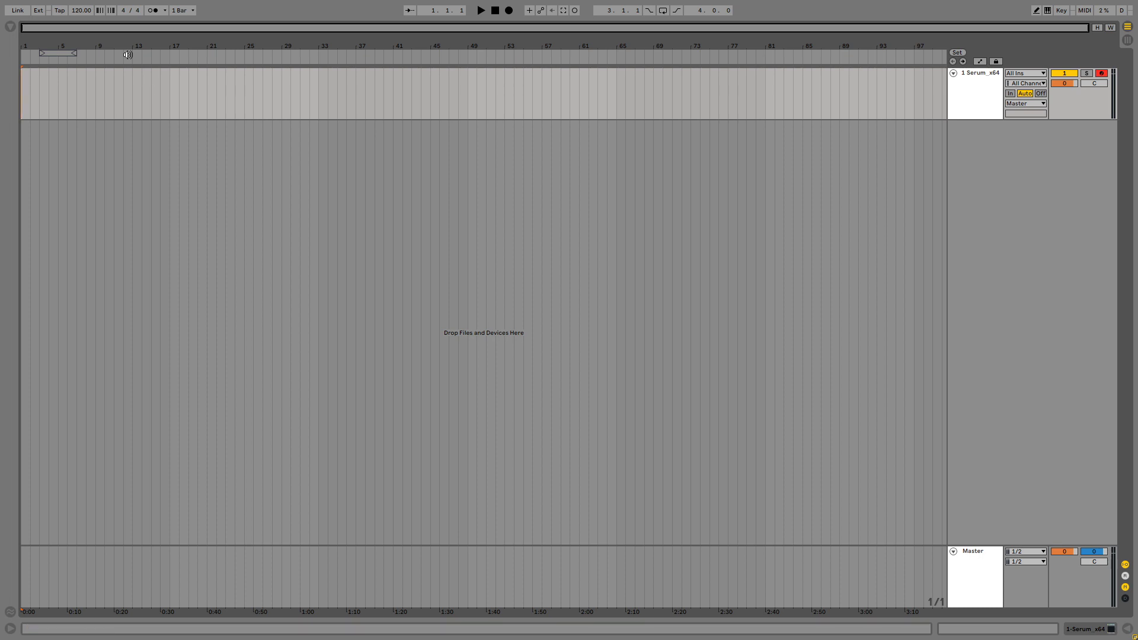
Step: Set the project tempo to 171 BPM
{"action": "left_click", "coordinate": [85, 12]}
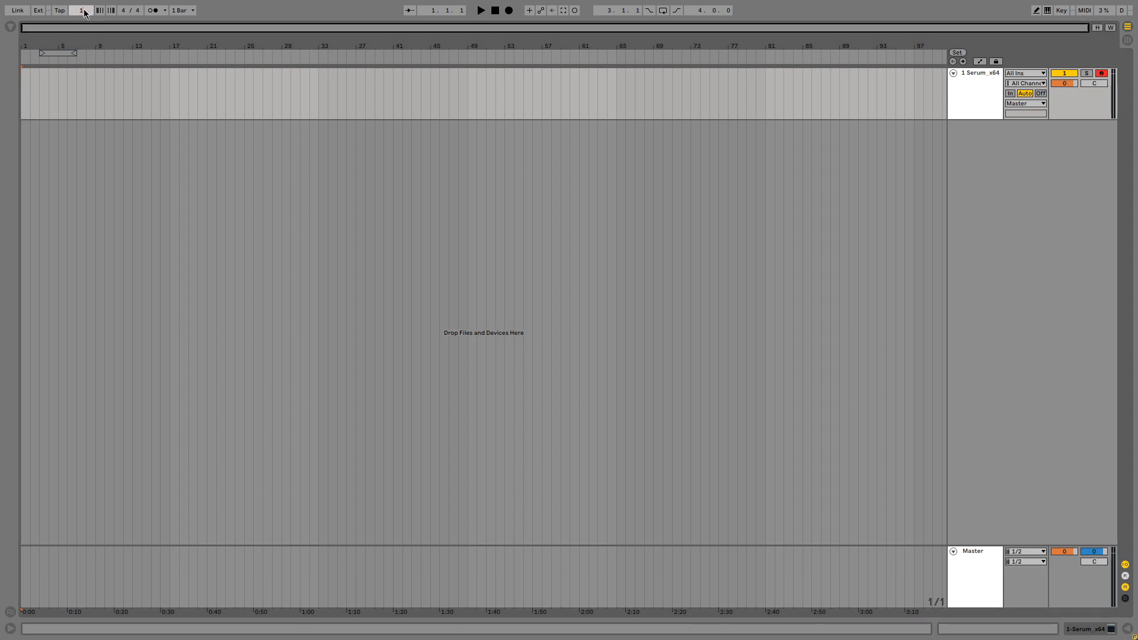
{"action": "type", "text": "171"}
{"action": "key", "text": "Return"}
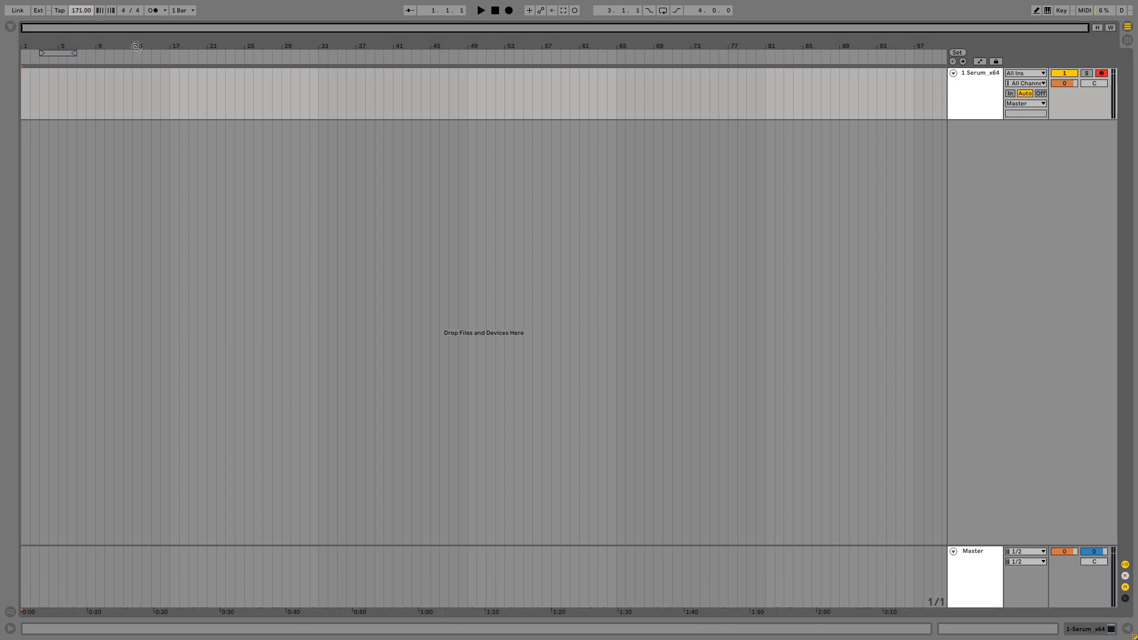
Step: Open the Serum plug-in on the 1 Serum_x64 track and shift its window slightly
{"action": "left_click", "coordinate": [941, 101]}
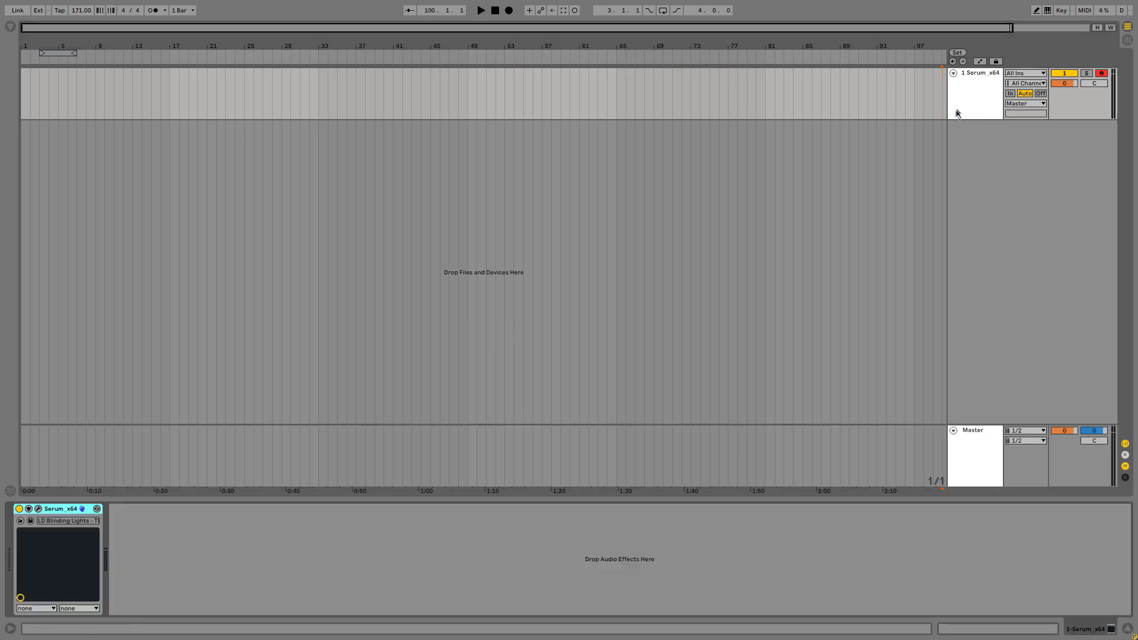
{"action": "left_click", "coordinate": [38, 508]}
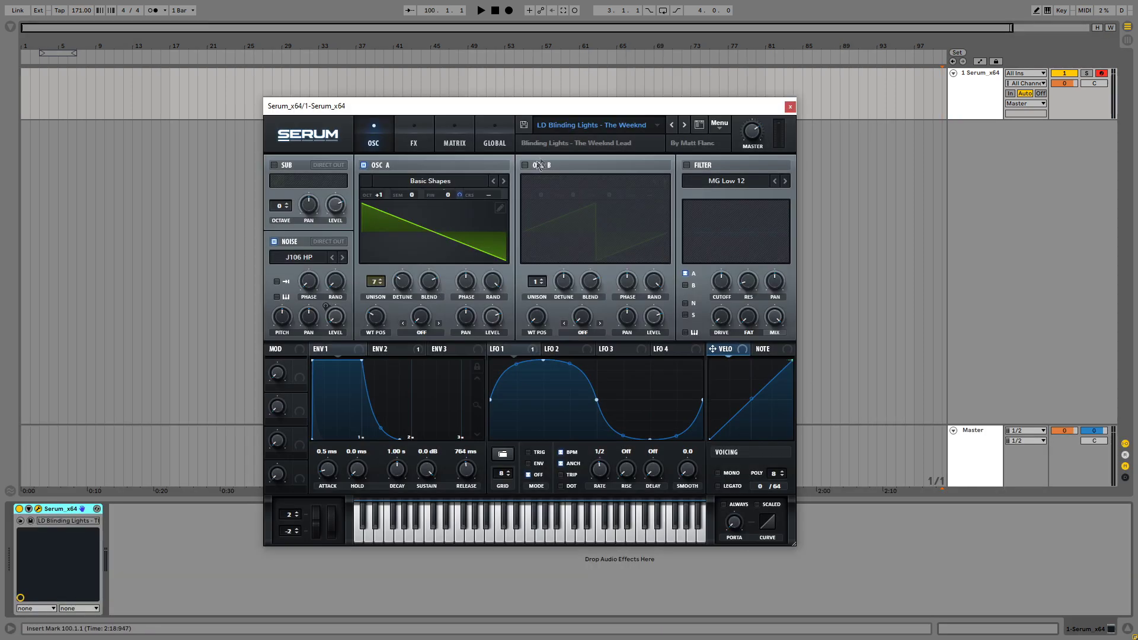
{"action": "mouse_move", "coordinate": [569, 108]}
{"action": "left_mouse_down"}
{"action": "mouse_move", "coordinate": [626, 107]}
{"action": "mouse_move", "coordinate": [552, 103]}
{"action": "left_mouse_up"}
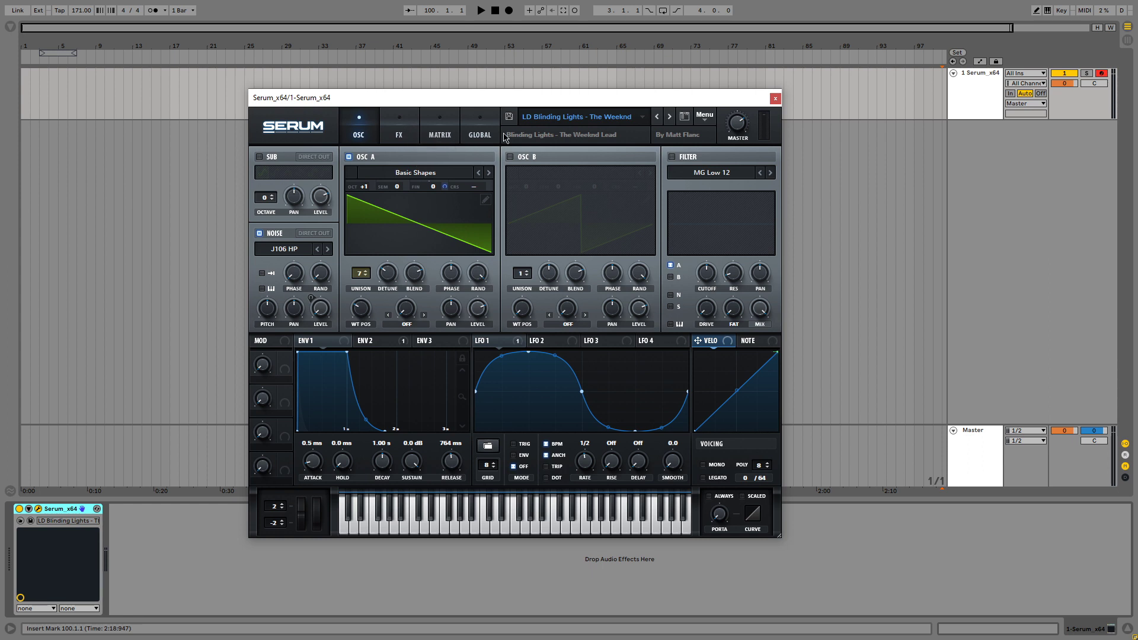
Step: Record an eight-bar MIDI melody on the Serum track from the start of the arrangement
{"action": "left_click", "coordinate": [495, 10]}
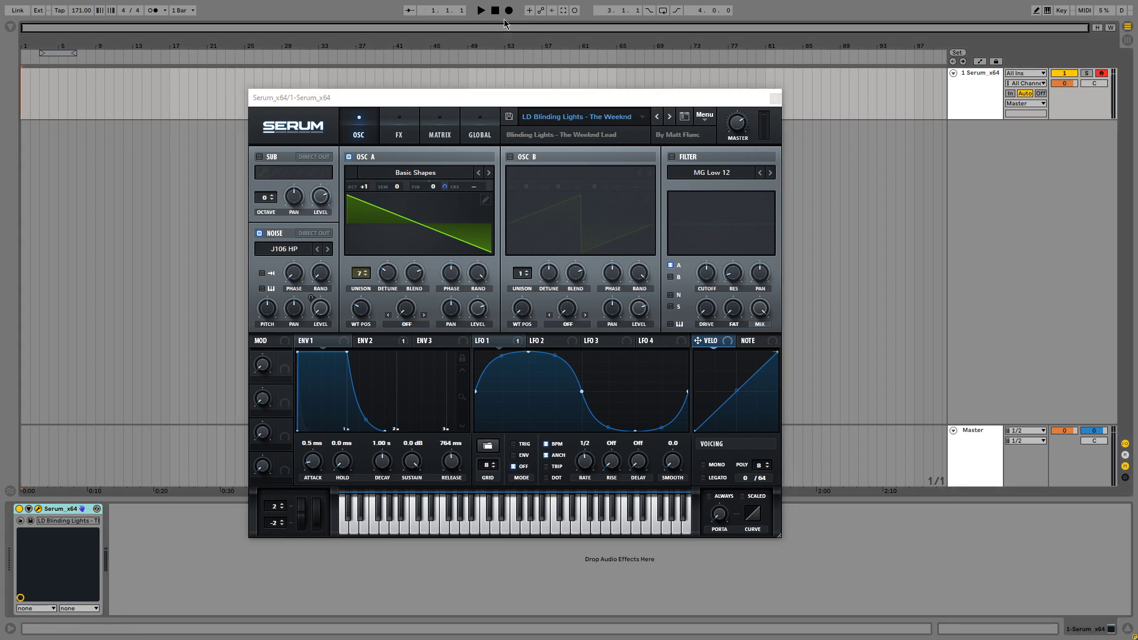
{"action": "left_click", "coordinate": [510, 10]}
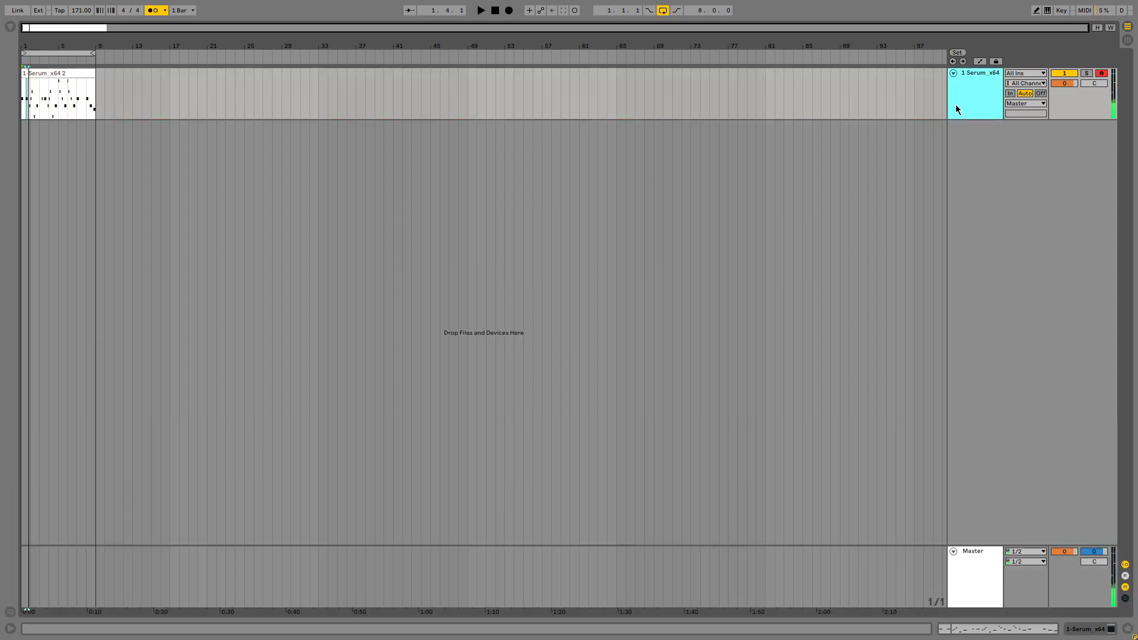
Step: Duplicate the Serum track together with its recorded clip
{"action": "double_click", "coordinate": [956, 104]}
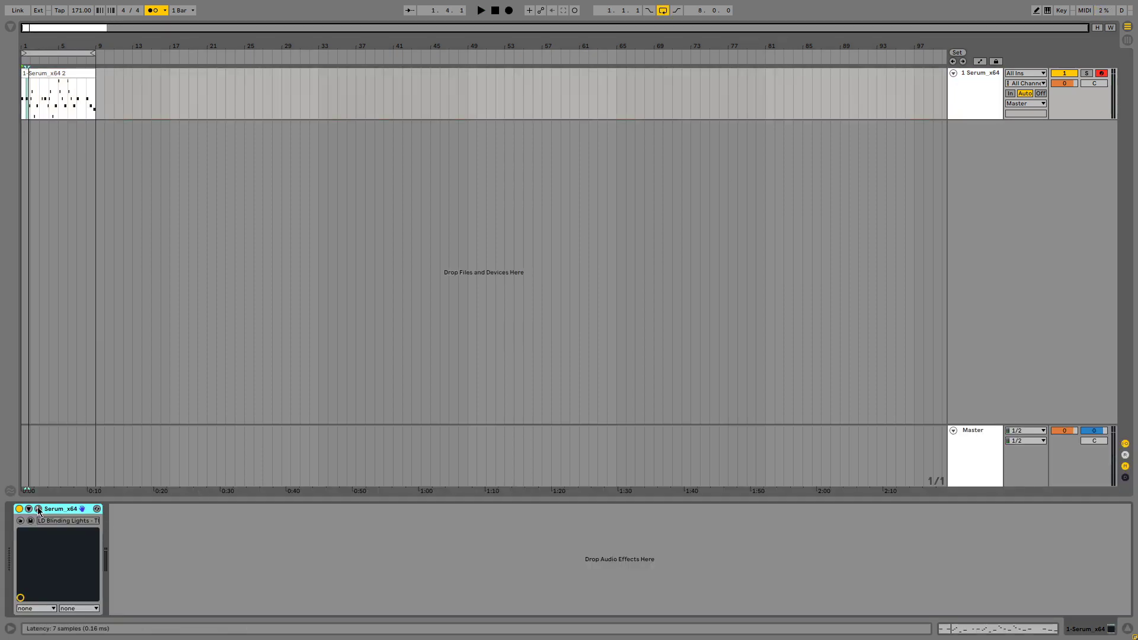
{"action": "left_click", "coordinate": [979, 116]}
{"action": "key", "text": "ctrl+d"}
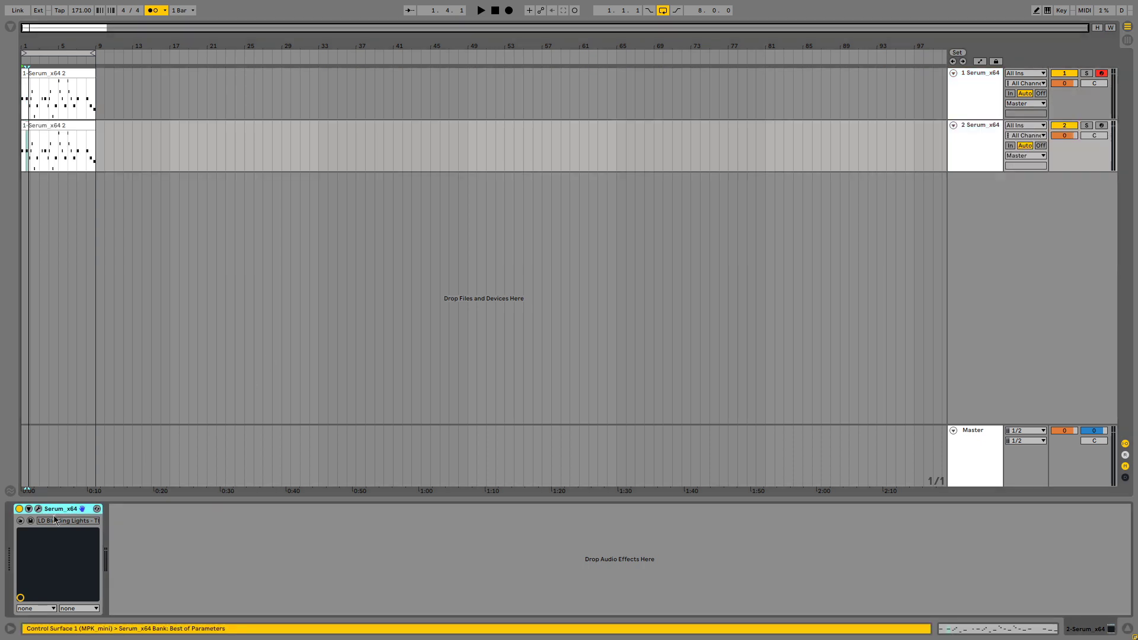
Step: Open Serum on the duplicated track and initialise its preset
{"action": "left_click", "coordinate": [38, 509]}
{"action": "left_click", "coordinate": [705, 116]}
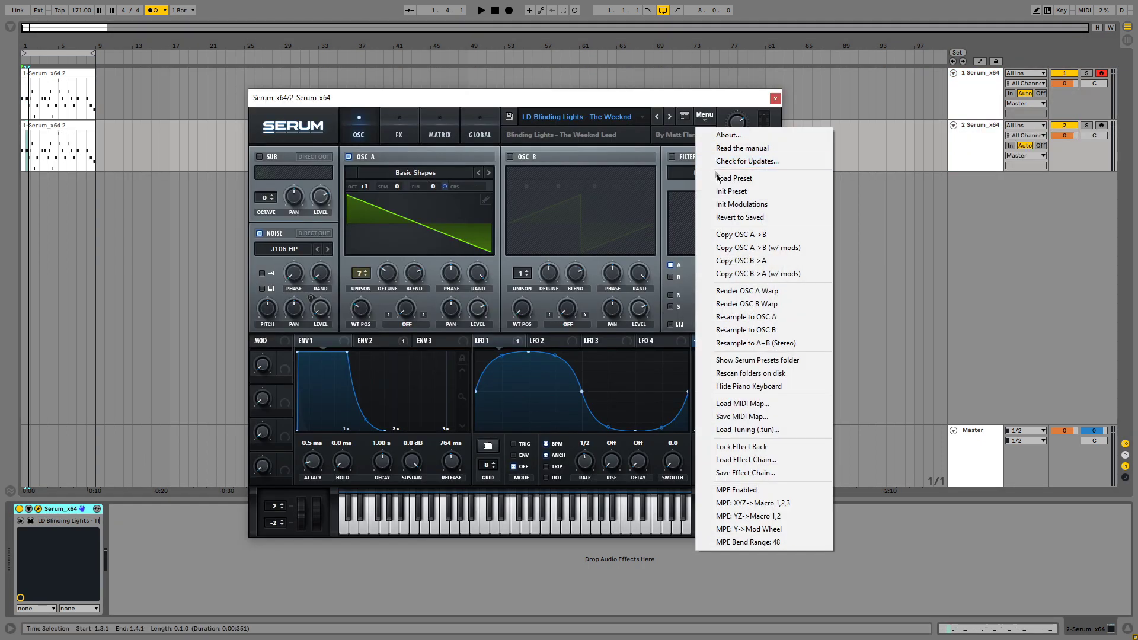
{"action": "left_click", "coordinate": [719, 191]}
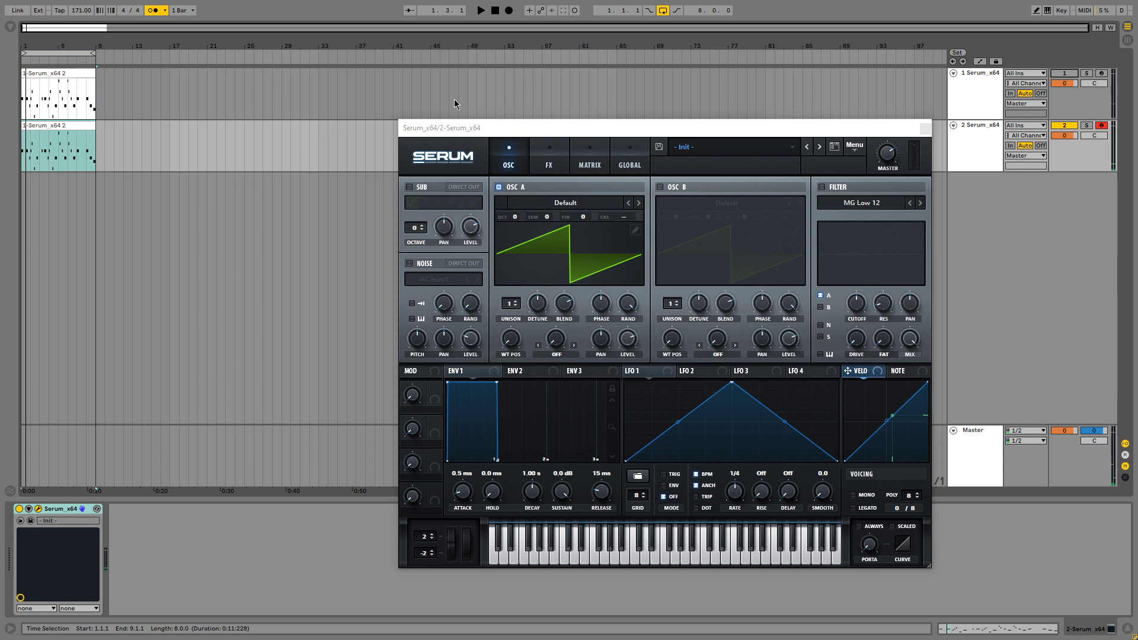
Step: Raise OSC A's octave to +1, auditioning the clip before and after the change
{"action": "key", "text": "space"}
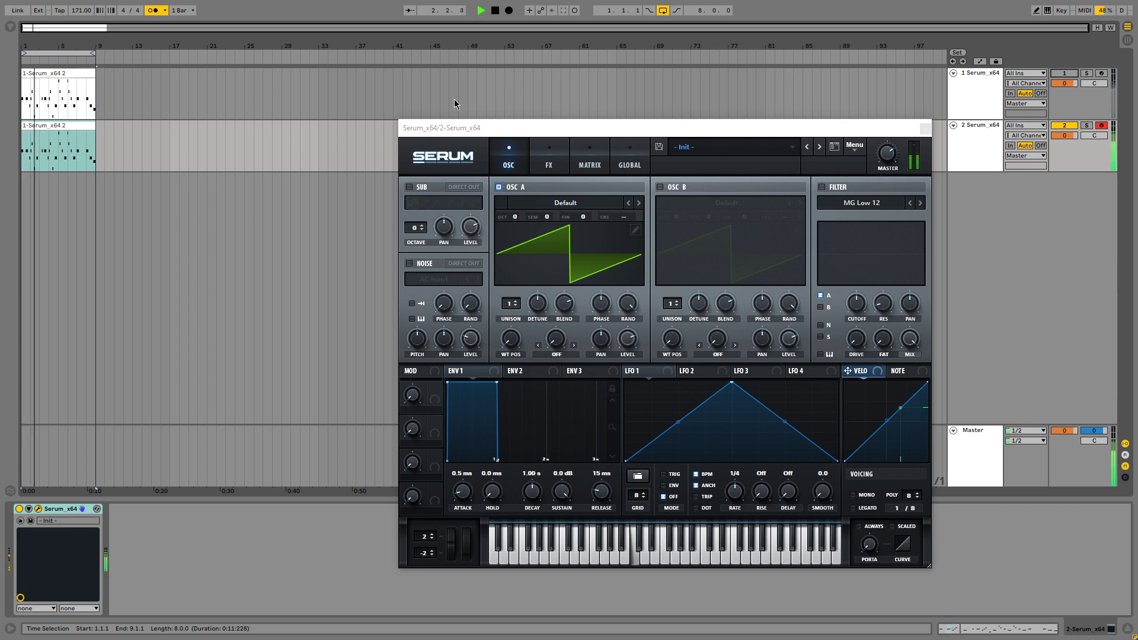
{"action": "key", "text": "space"}
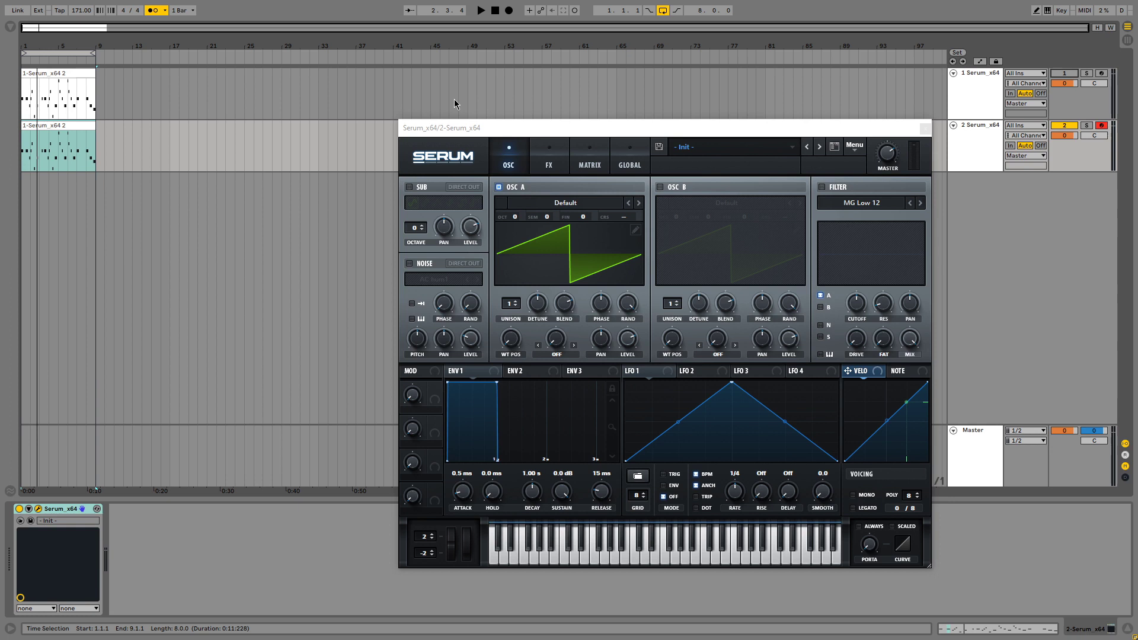
{"action": "left_click", "coordinate": [506, 215]}
{"action": "mouse_move", "coordinate": [514, 219]}
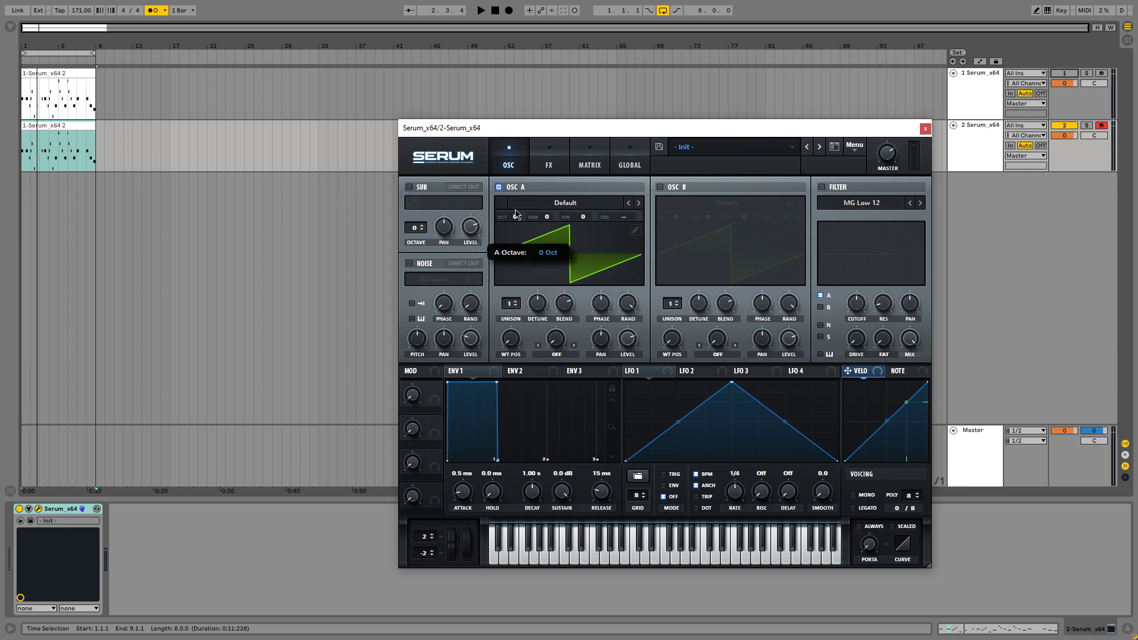
{"action": "left_click_drag", "start_coordinate": [516, 209], "coordinate": [515, 207]}
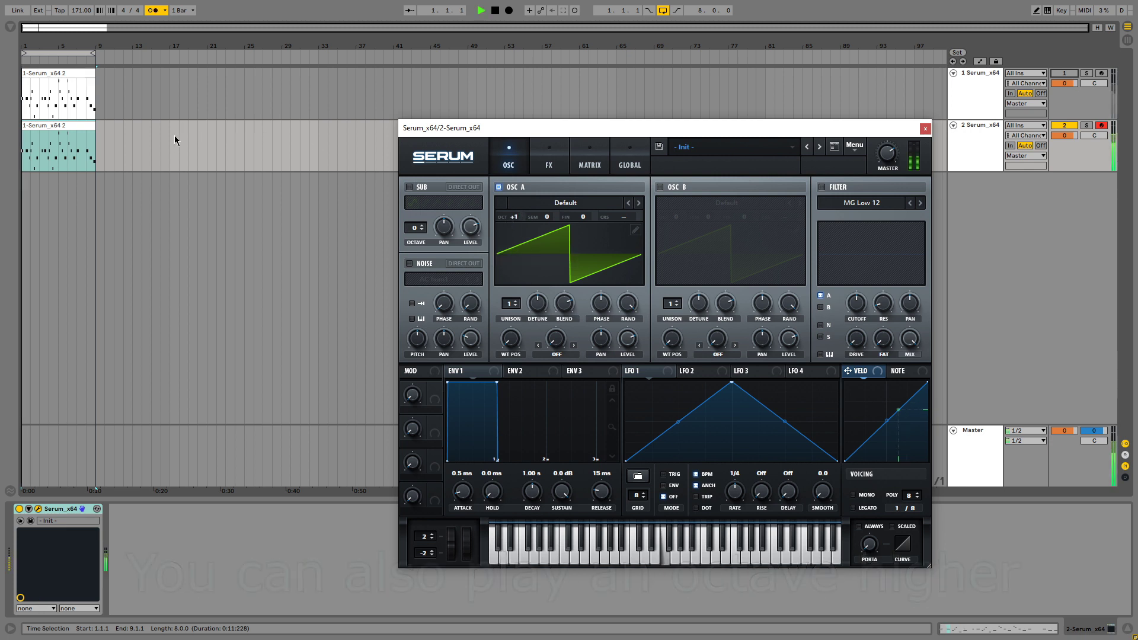
{"action": "key", "text": "space"}
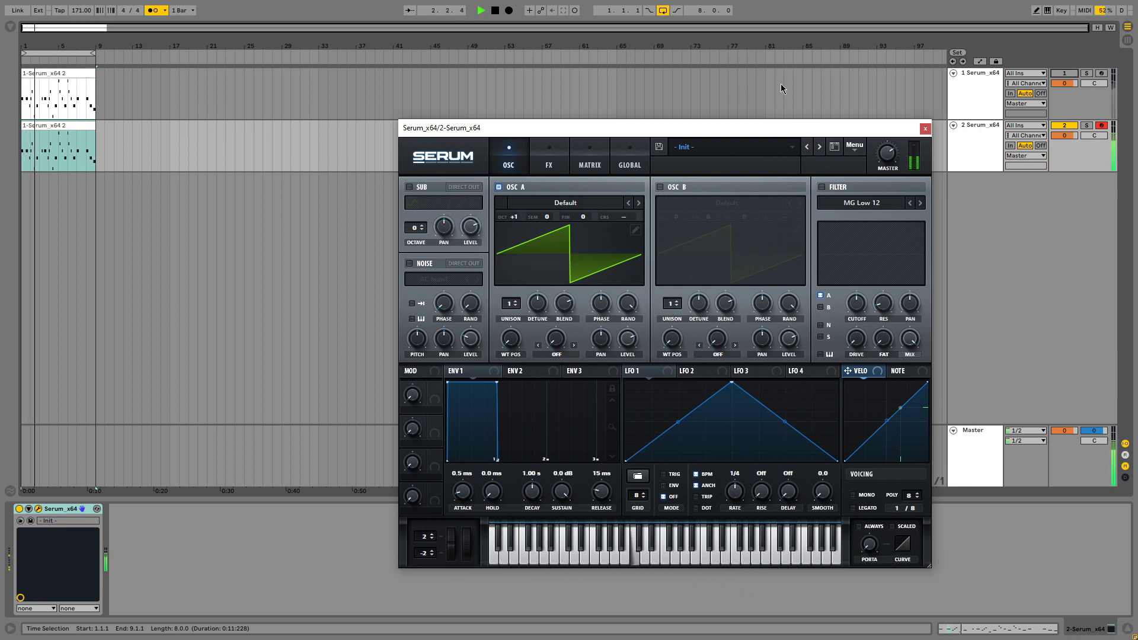
{"action": "key", "text": "space"}
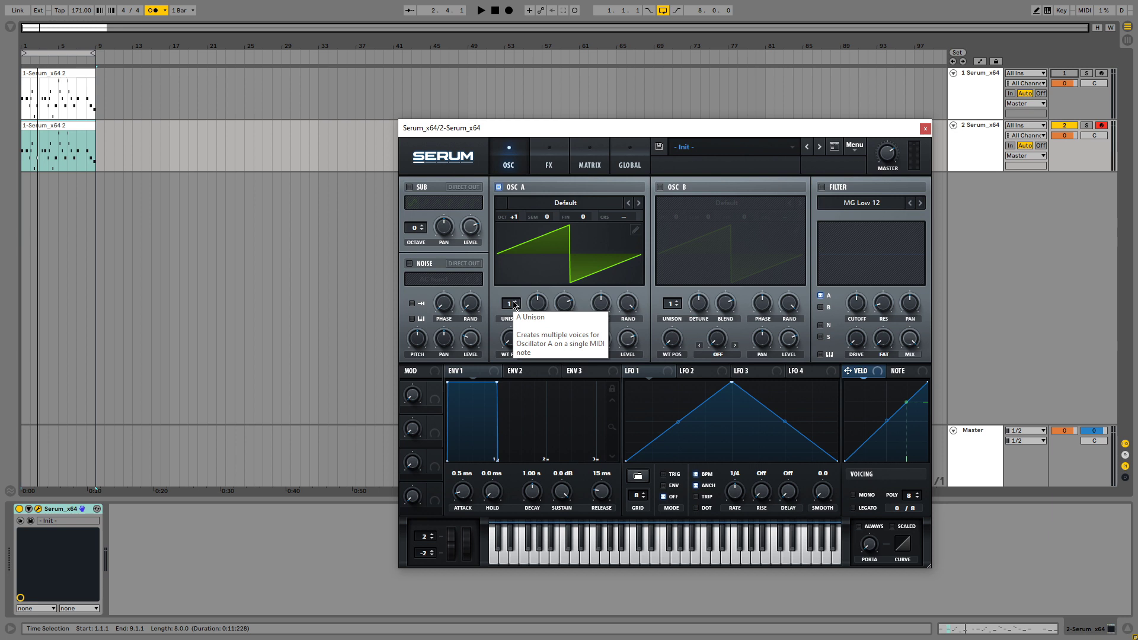
Step: Set OSC A's unison to 7 voices, lower its detune and audition the clip on the second track
{"action": "left_click_drag", "start_coordinate": [513, 304], "coordinate": [516, 286]}
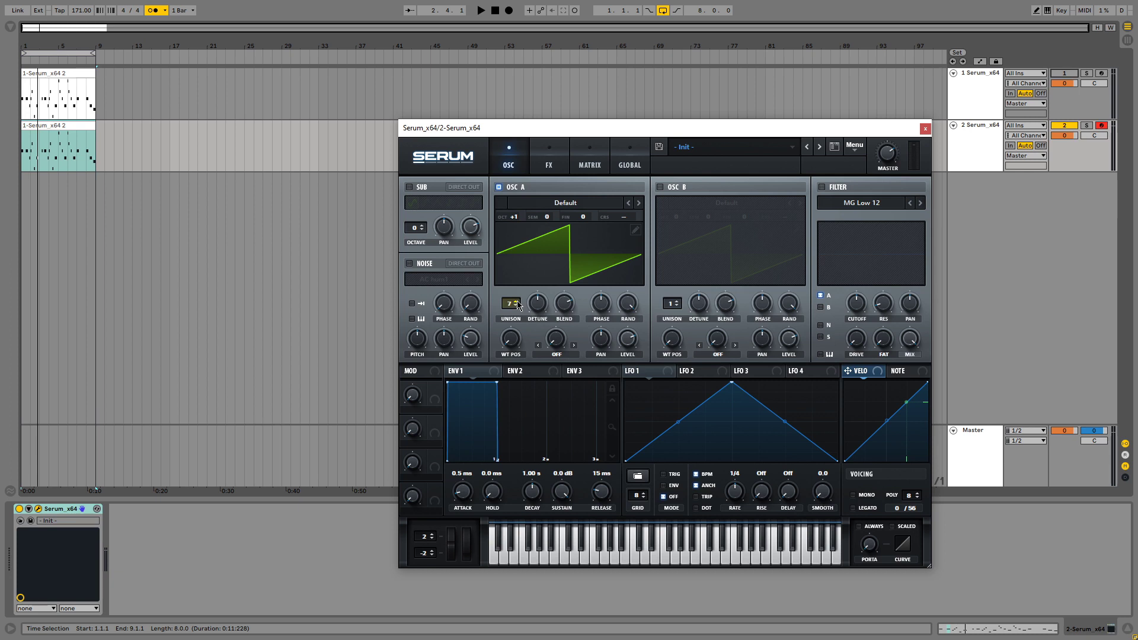
{"action": "key", "text": "Up"}
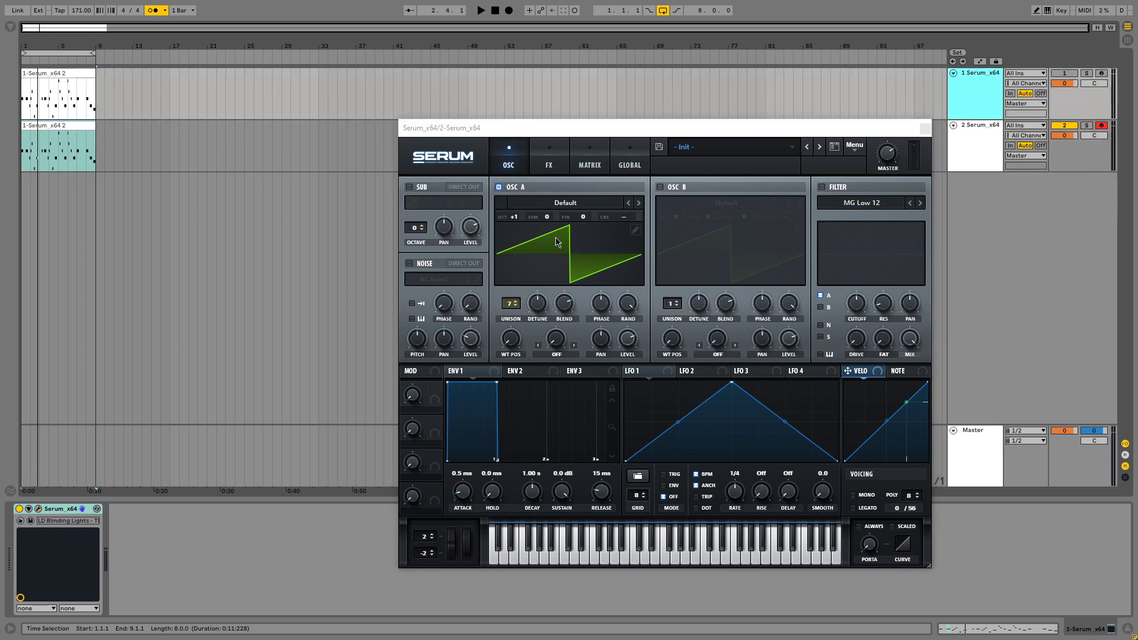
{"action": "left_click_drag", "start_coordinate": [537, 299], "coordinate": [535, 307]}
{"action": "mouse_move", "coordinate": [541, 323]}
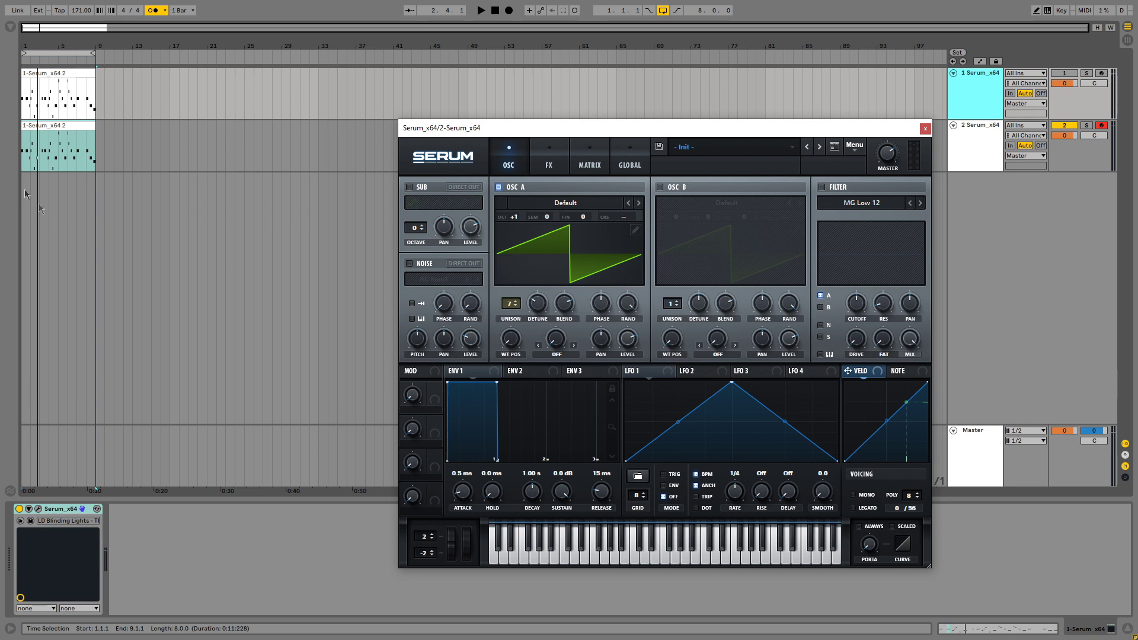
{"action": "left_click", "coordinate": [36, 123]}
{"action": "left_click", "coordinate": [35, 124]}
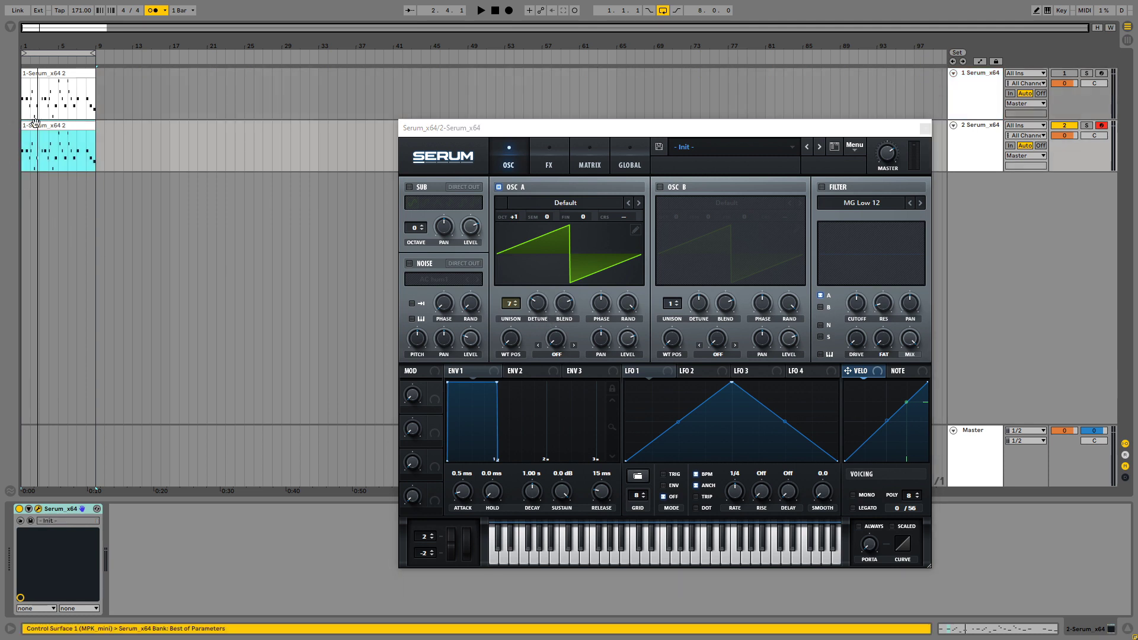
{"action": "key", "text": "space"}
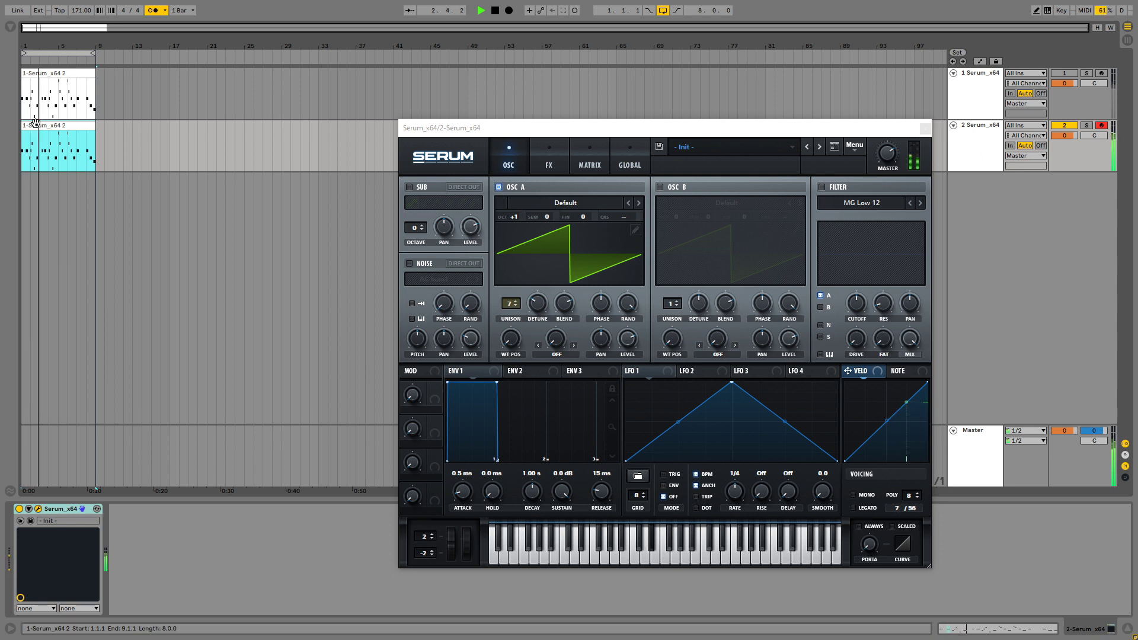
{"action": "key", "text": "space"}
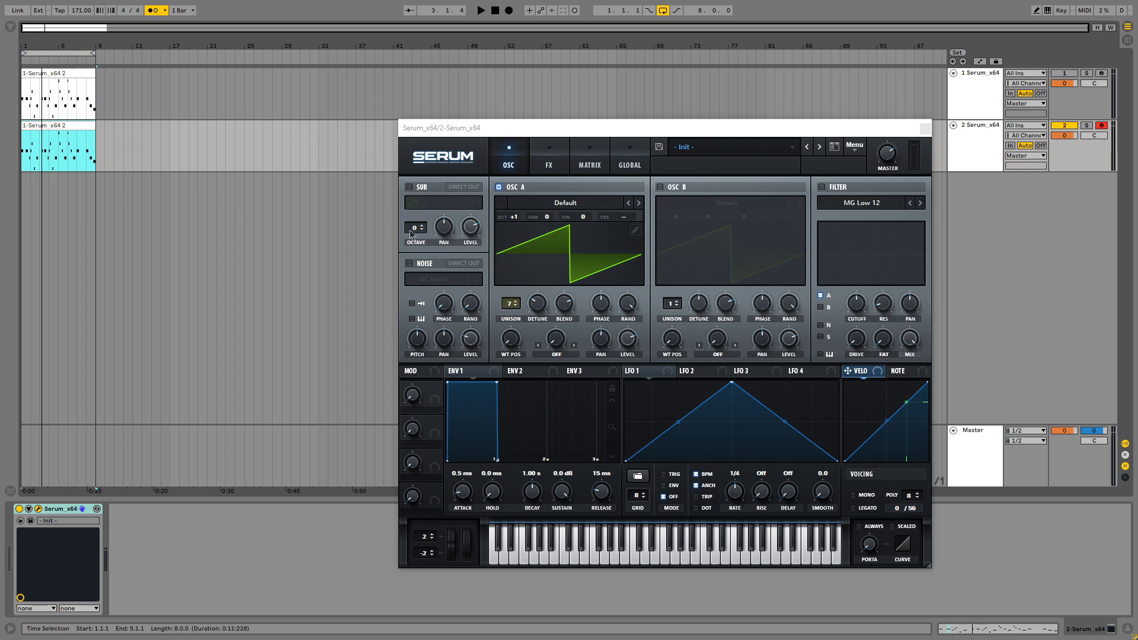
Step: Set Env 1's release to 663 ms and audition the clip
{"action": "mouse_move", "coordinate": [603, 500]}
{"action": "left_mouse_down"}
{"action": "mouse_move", "coordinate": [617, 474]}
{"action": "mouse_move", "coordinate": [601, 500]}
{"action": "mouse_move", "coordinate": [602, 485]}
{"action": "left_mouse_up"}
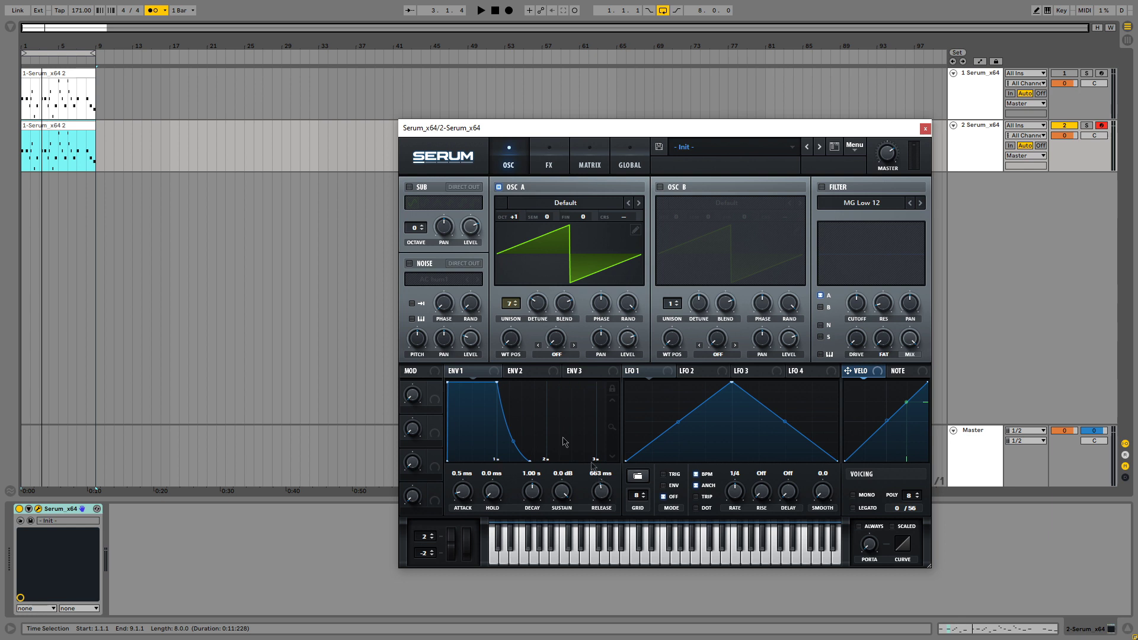
{"action": "left_click", "coordinate": [52, 124]}
{"action": "key", "text": "space"}
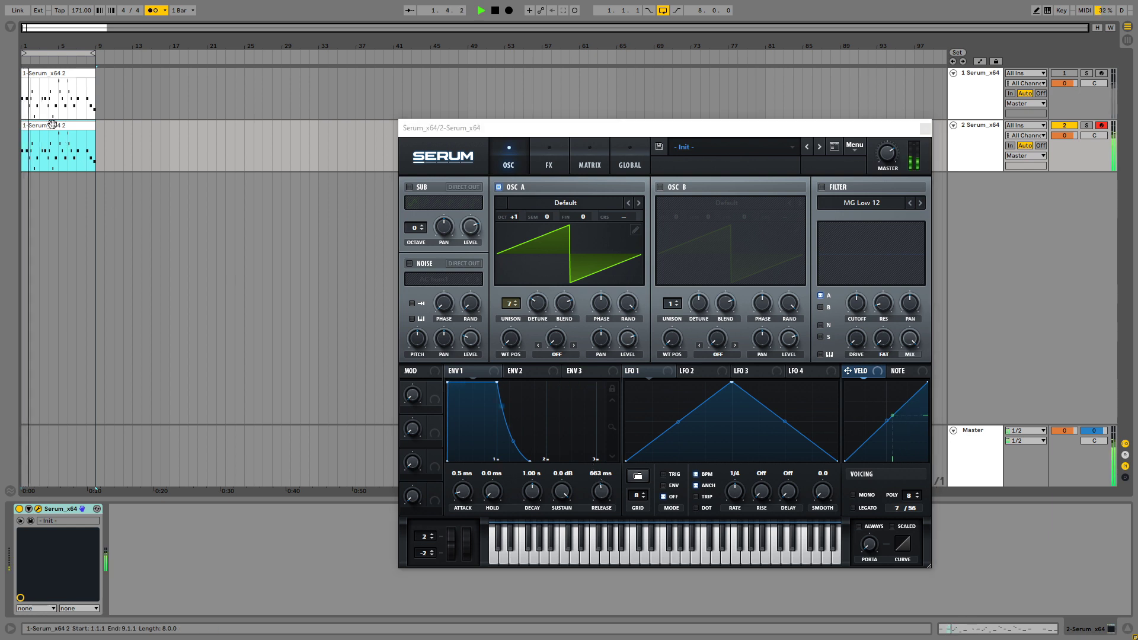
{"action": "left_click", "coordinate": [85, 138]}
{"action": "key", "text": "space"}
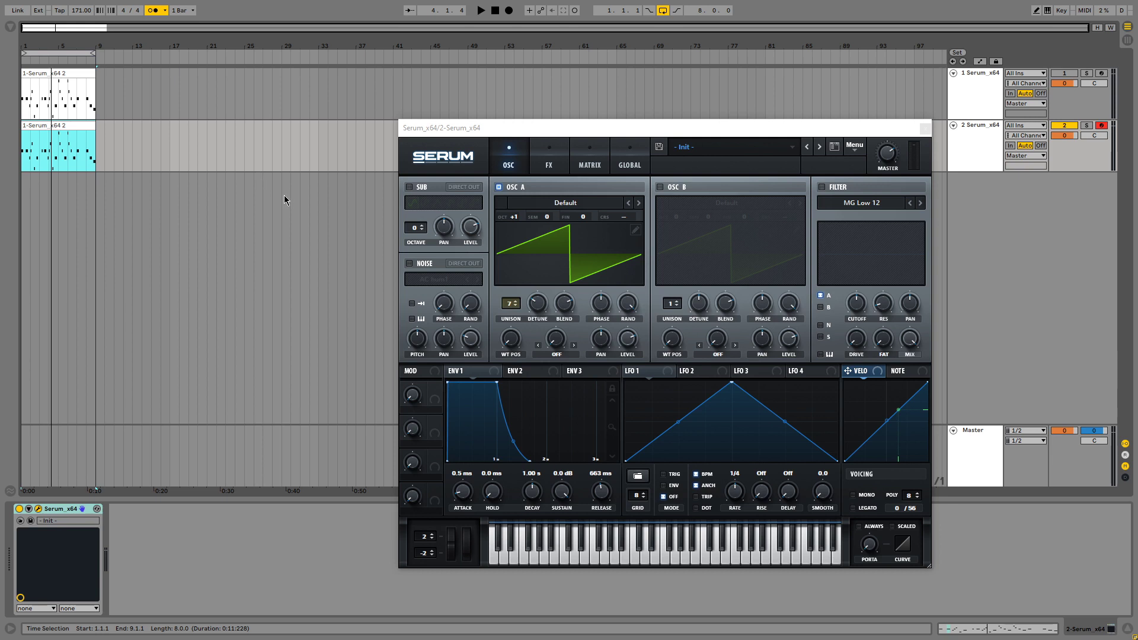
Step: Enable the noise oscillator and load the Analog noise sample J106 HP
{"action": "left_click", "coordinate": [449, 286]}
{"action": "left_click", "coordinate": [411, 263]}
{"action": "left_click", "coordinate": [445, 278]}
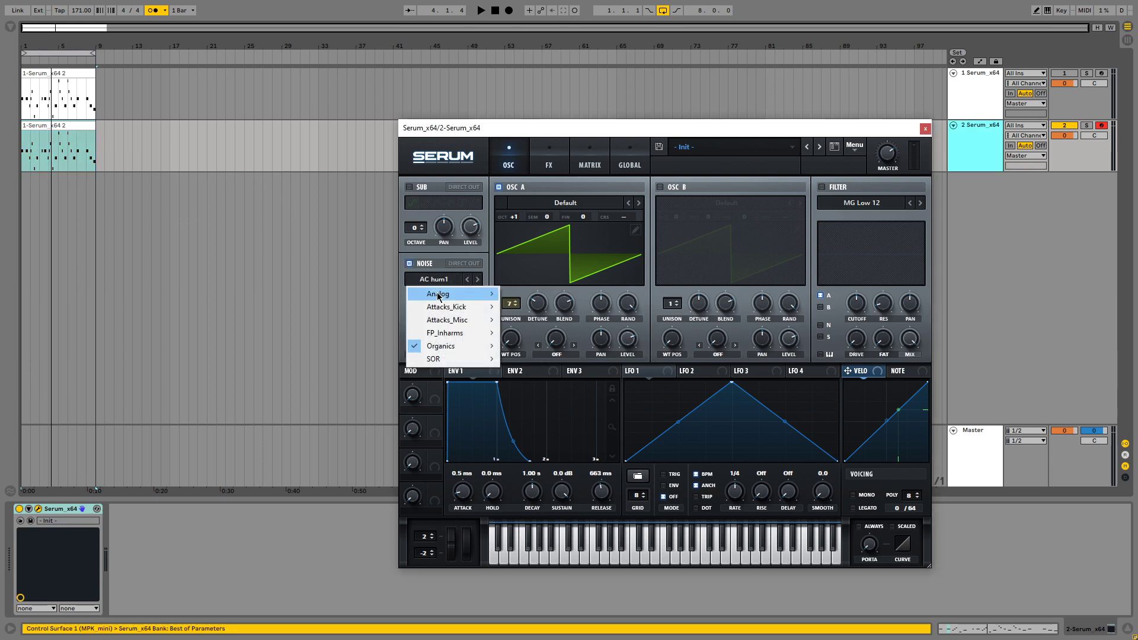
{"action": "mouse_move", "coordinate": [450, 294]}
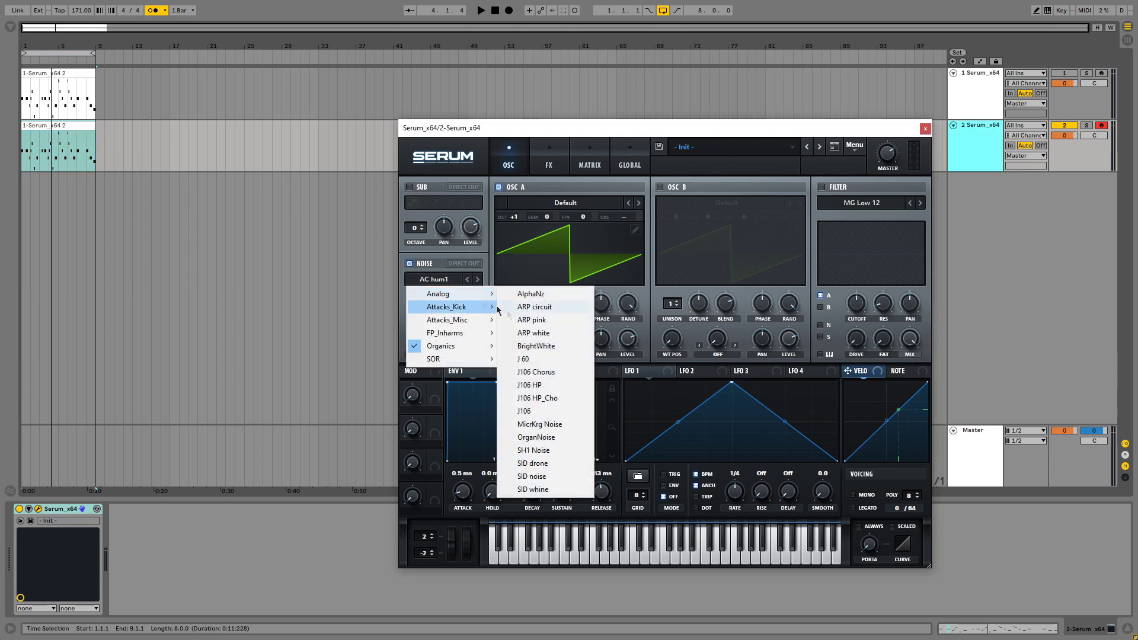
{"action": "left_click", "coordinate": [542, 386]}
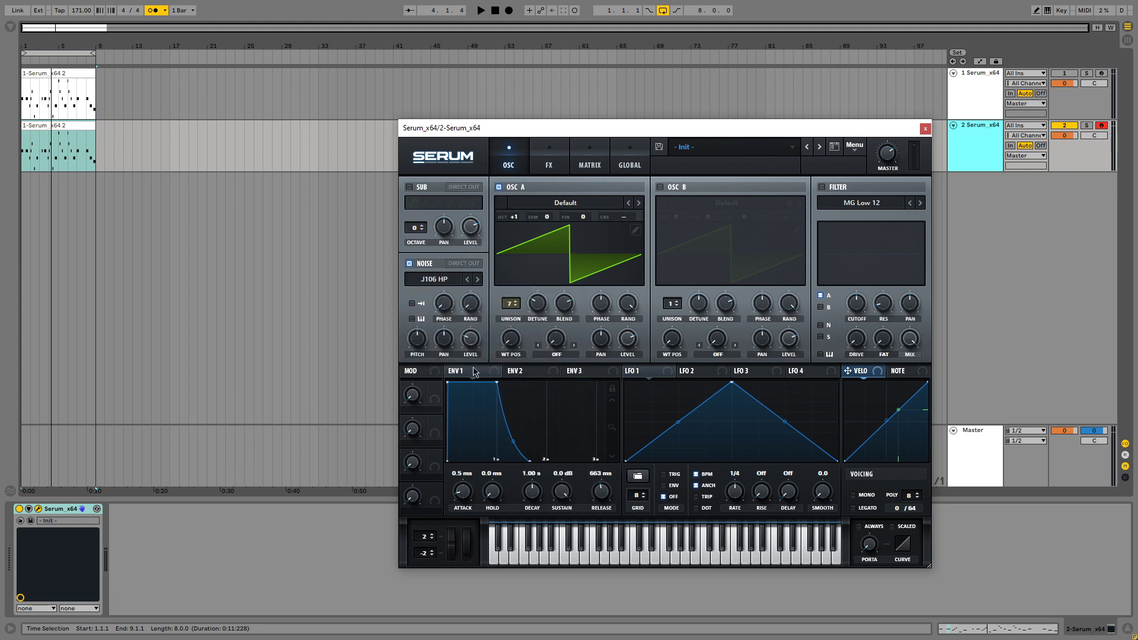
Step: Turn down the noise level, assign Env 2 to it and give Env 2 a 391 ms decay and 0% sustain
{"action": "left_click_drag", "start_coordinate": [469, 341], "coordinate": [472, 417]}
{"action": "left_click", "coordinate": [533, 378]}
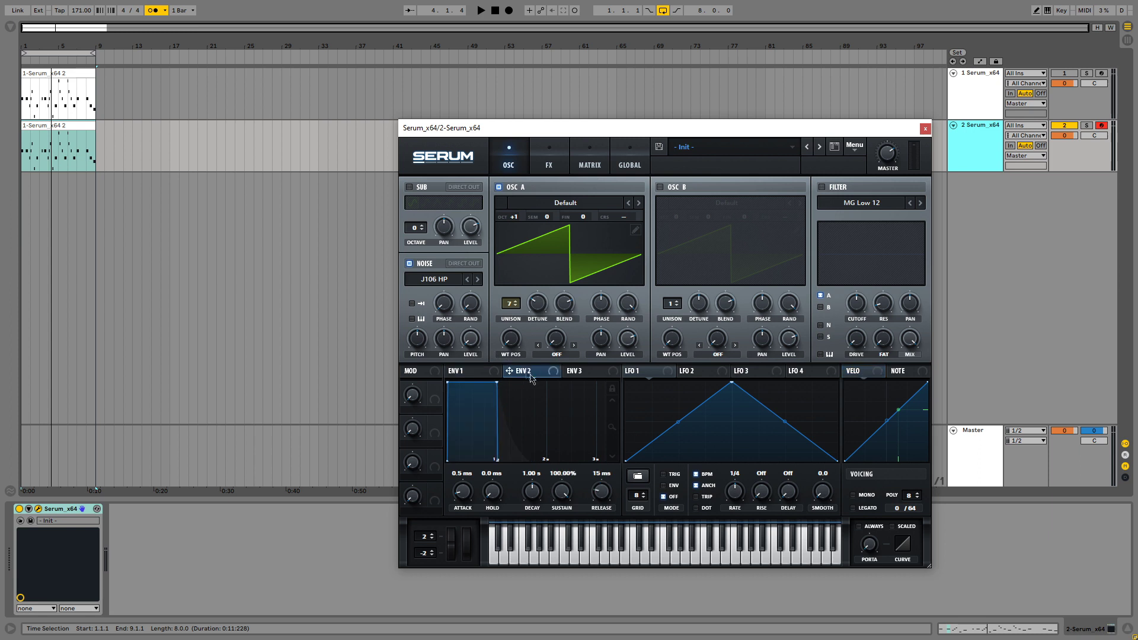
{"action": "left_click_drag", "start_coordinate": [510, 371], "coordinate": [470, 338]}
{"action": "left_click_drag", "start_coordinate": [497, 383], "coordinate": [497, 458]}
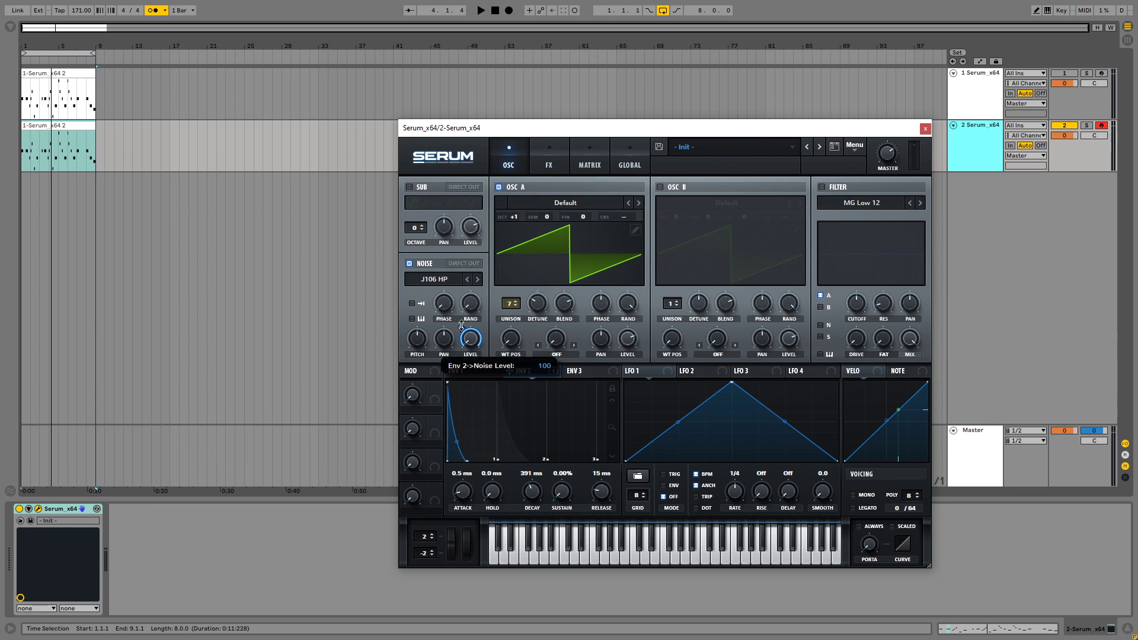
Step: Reduce the Env 2 modulation amount on the noise level and audition the clip
{"action": "left_click_drag", "start_coordinate": [460, 328], "coordinate": [455, 356]}
{"action": "key", "text": "space"}
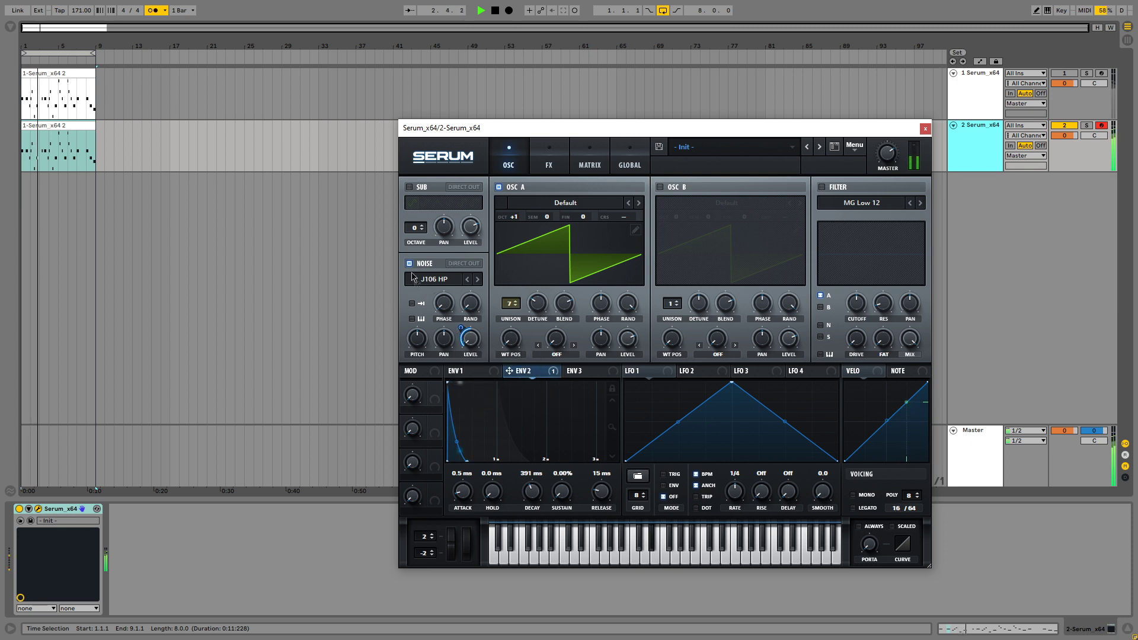
{"action": "left_click", "coordinate": [772, 105]}
{"action": "key", "text": "space"}
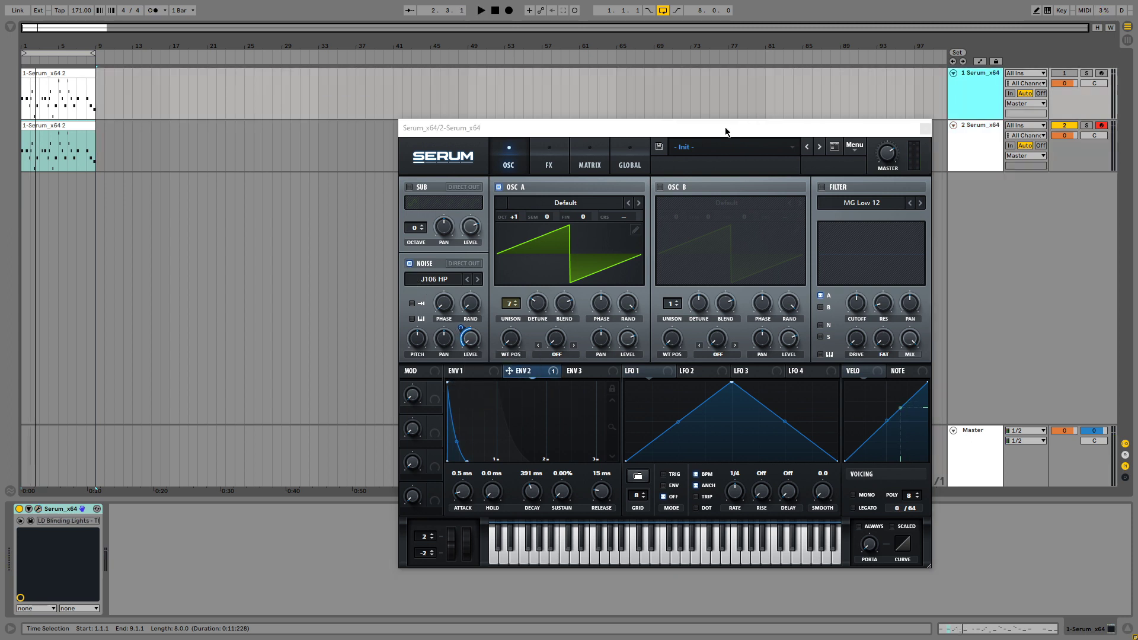
Step: Assign LFO 1 to oscillator A's coarse pitch
{"action": "left_click", "coordinate": [642, 483]}
{"action": "left_click", "coordinate": [638, 477]}
{"action": "left_click", "coordinate": [646, 372]}
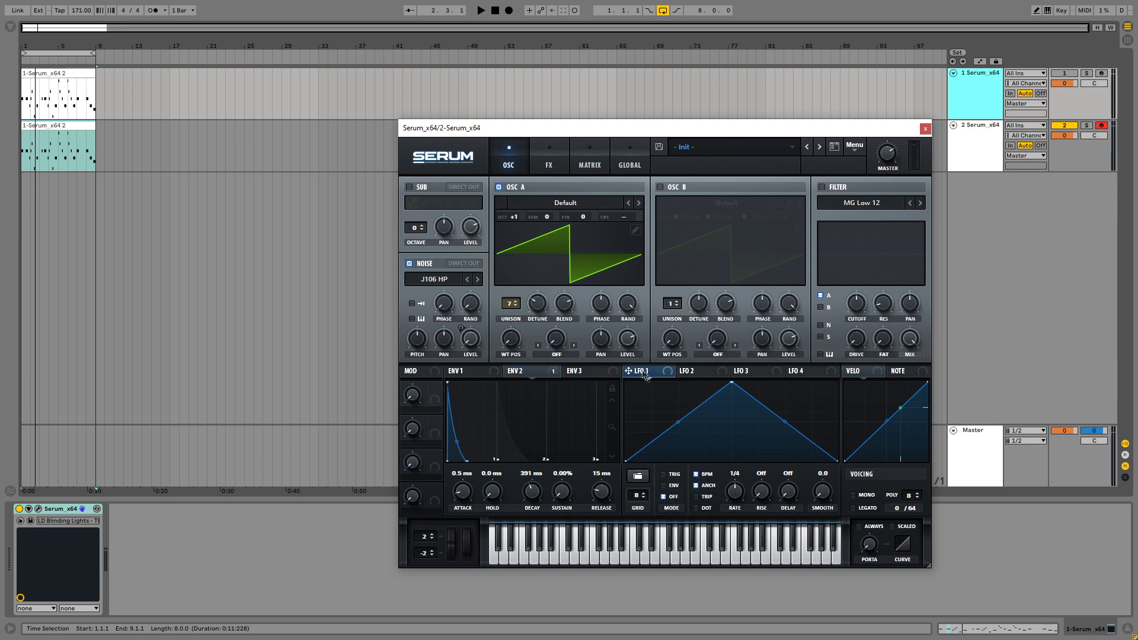
{"action": "left_click_drag", "start_coordinate": [649, 379], "coordinate": [591, 267]}
Step: Load the basic sine shape into LFO 1 and set its rate to 1/2
{"action": "left_click", "coordinate": [634, 476]}
{"action": "mouse_move", "coordinate": [633, 478]}
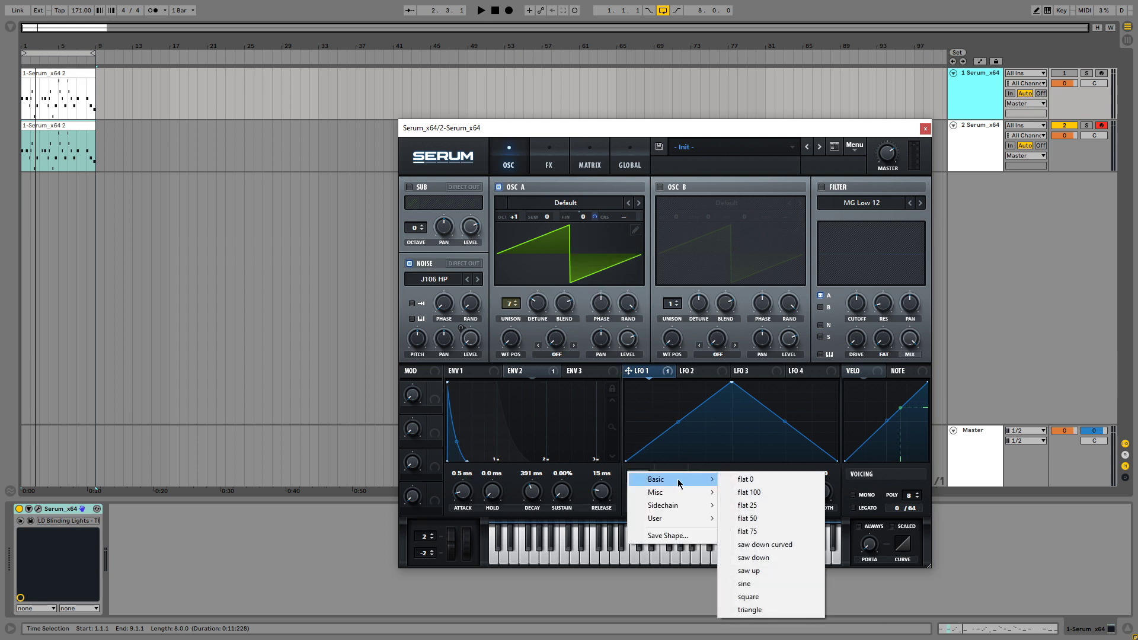
{"action": "left_click", "coordinate": [752, 584]}
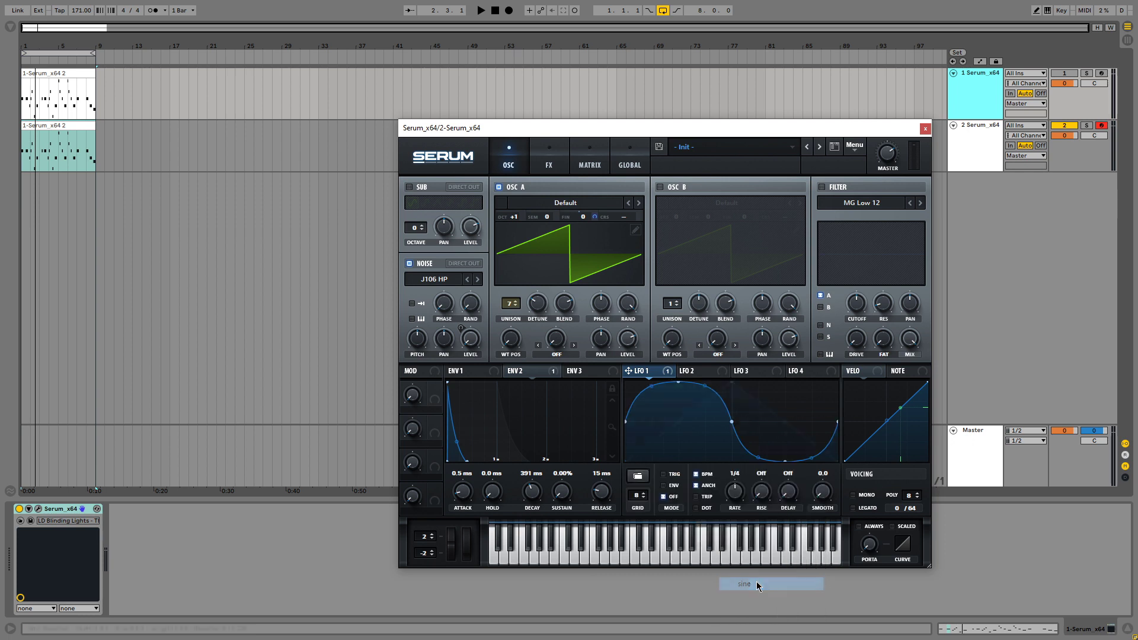
{"action": "left_click_drag", "start_coordinate": [739, 490], "coordinate": [739, 499]}
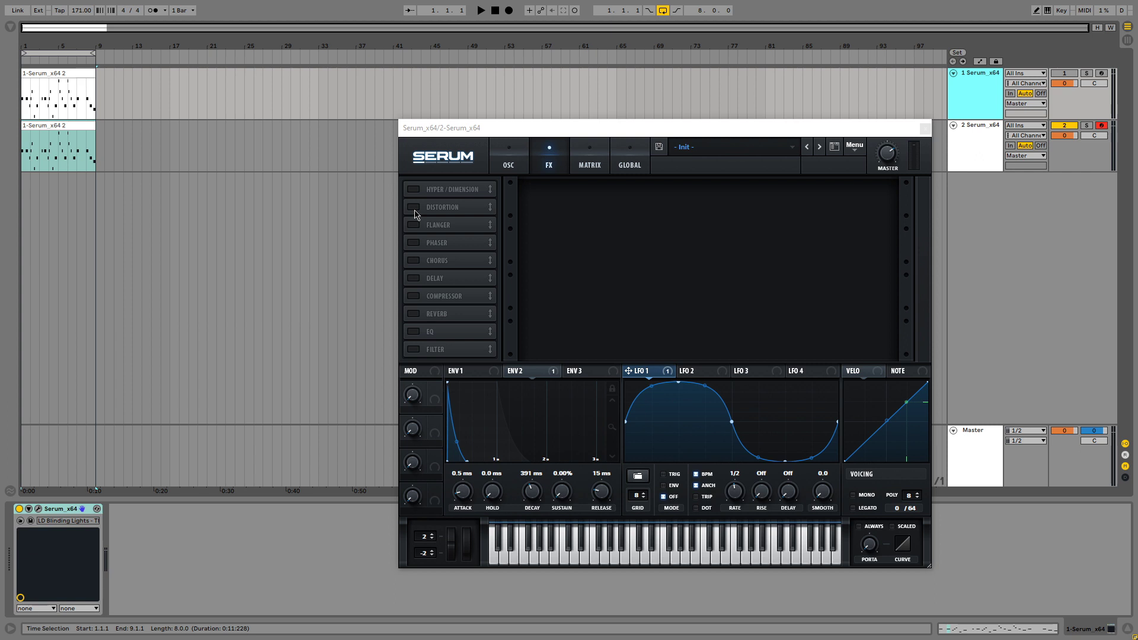
Step: Enable the distortion effect in Tube mode with its drive at 25%
{"action": "left_click", "coordinate": [414, 207]}
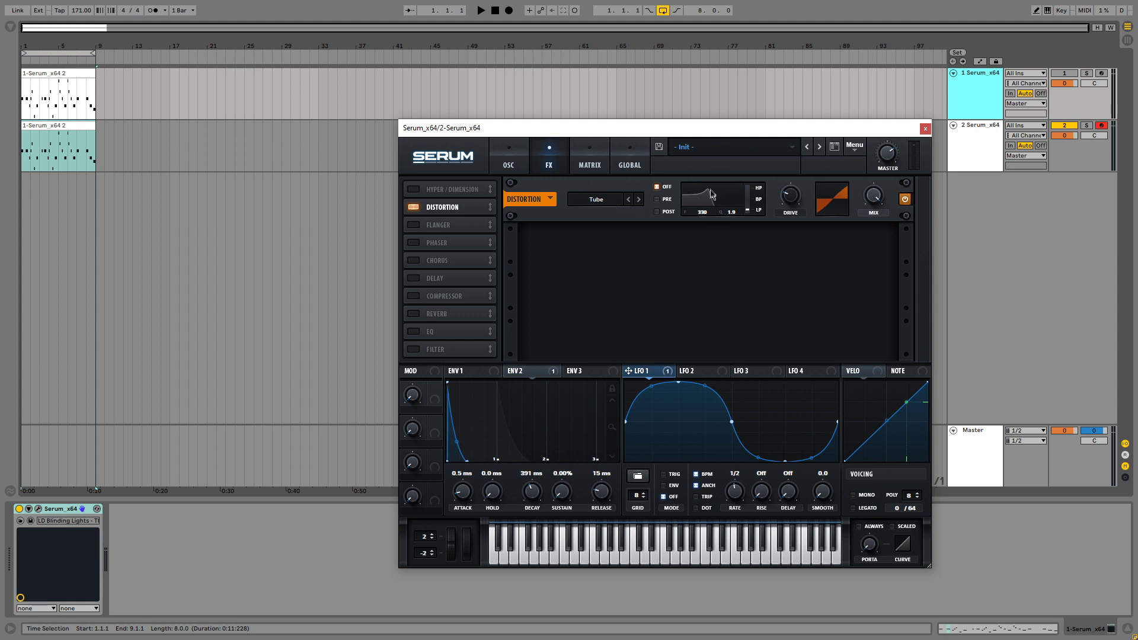
{"action": "mouse_move", "coordinate": [801, 200]}
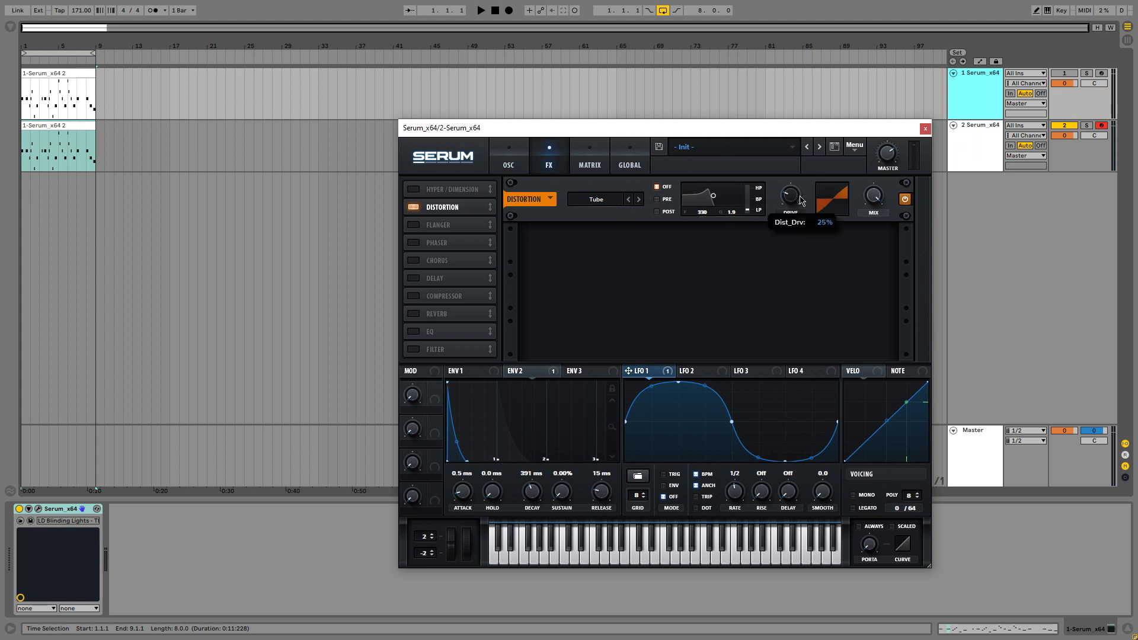
{"action": "double_click", "coordinate": [795, 199]}
{"action": "key", "text": "Return"}
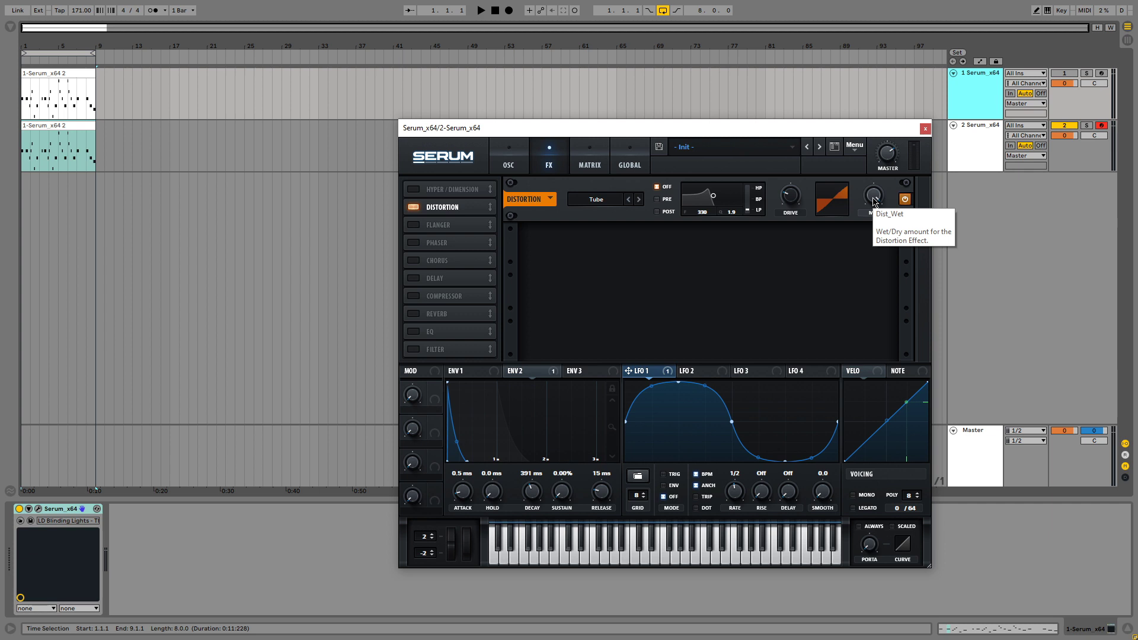
{"action": "left_click", "coordinate": [714, 92]}
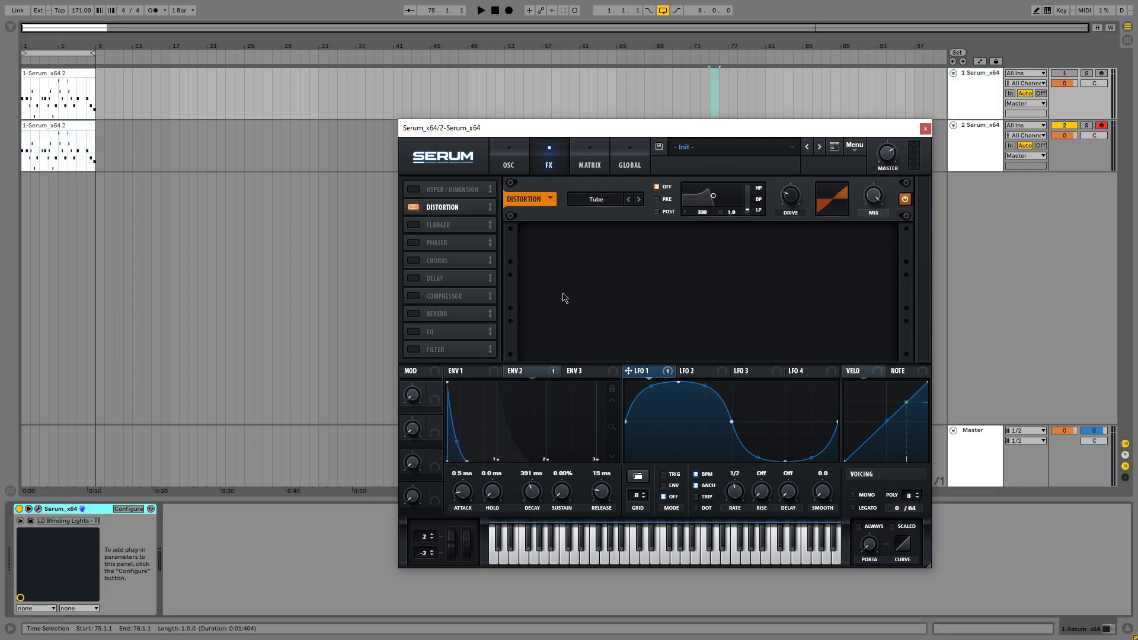
Step: Enable the compressor effect and set its threshold to about -38 dB
{"action": "left_click", "coordinate": [414, 296]}
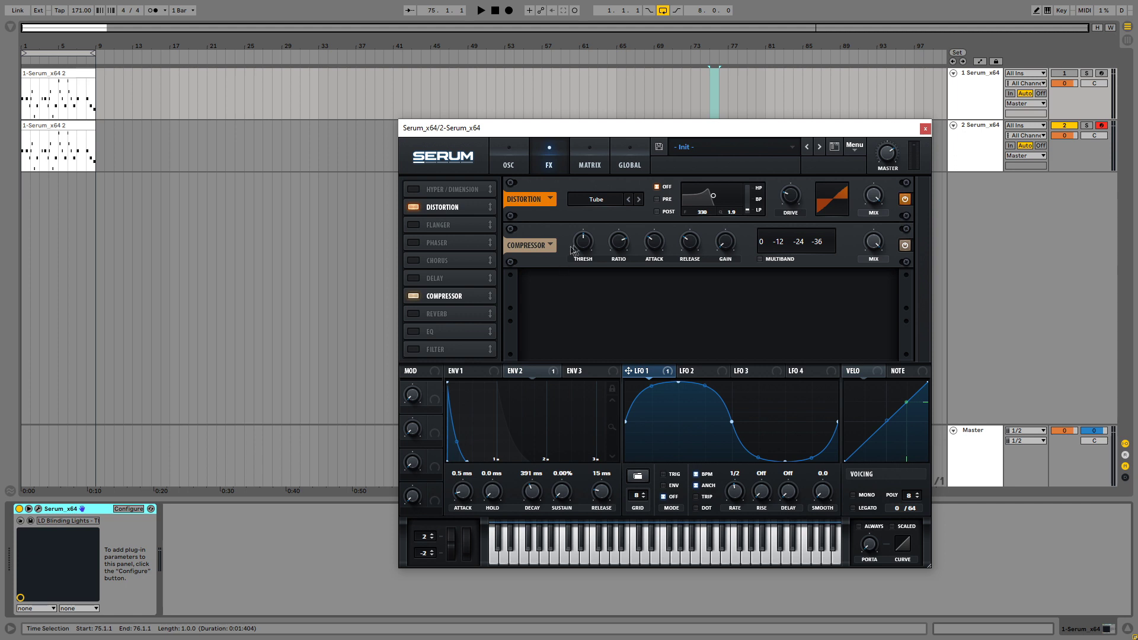
{"action": "left_click_drag", "start_coordinate": [576, 249], "coordinate": [588, 234]}
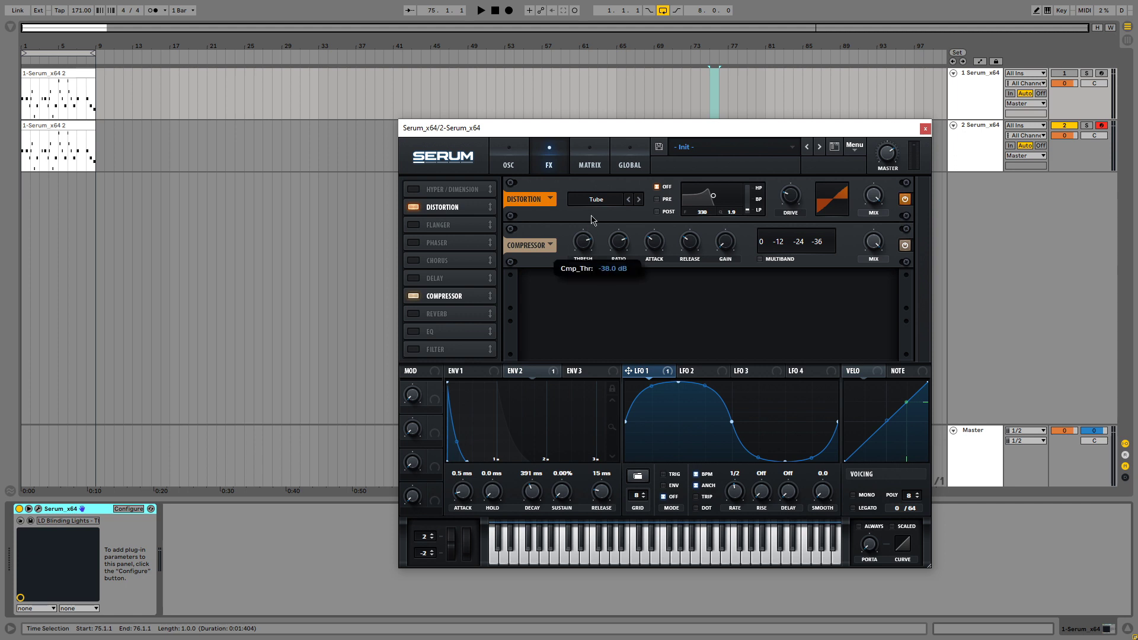
{"action": "left_click_drag", "start_coordinate": [593, 222], "coordinate": [594, 224]}
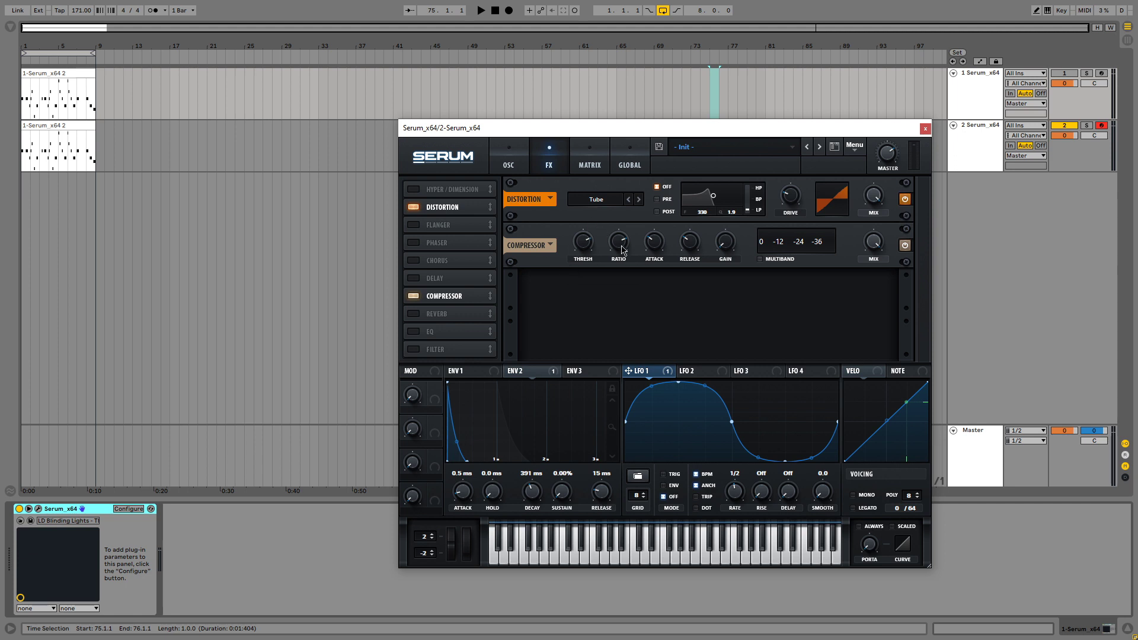
Step: Raise the compressor's gain and reduce its wet mix
{"action": "mouse_move", "coordinate": [732, 244]}
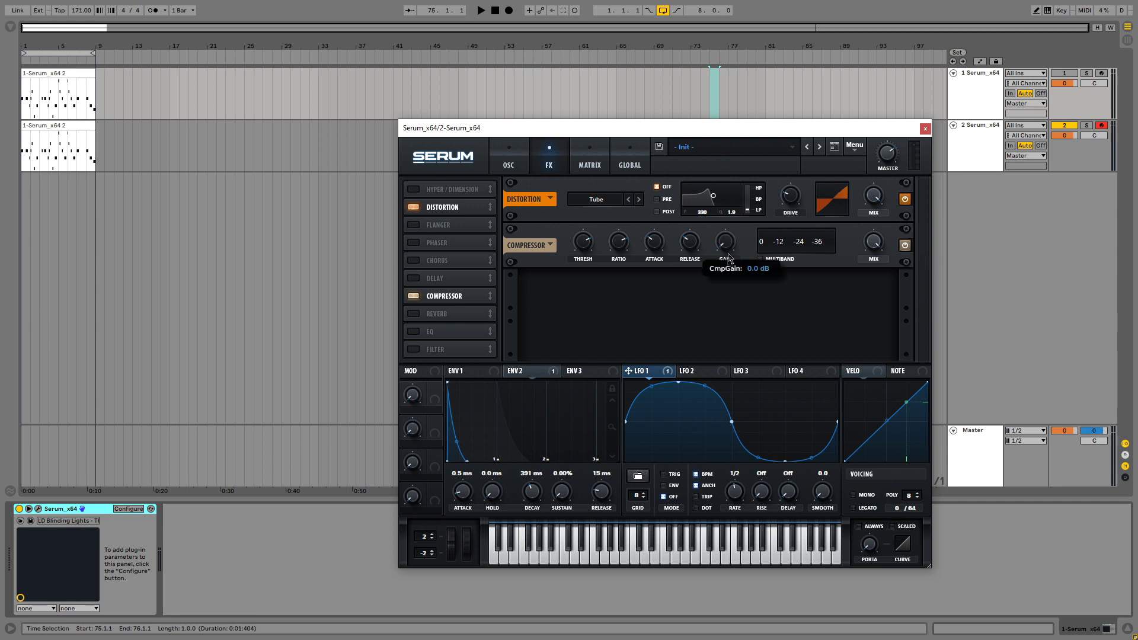
{"action": "left_click_drag", "start_coordinate": [725, 249], "coordinate": [739, 218]}
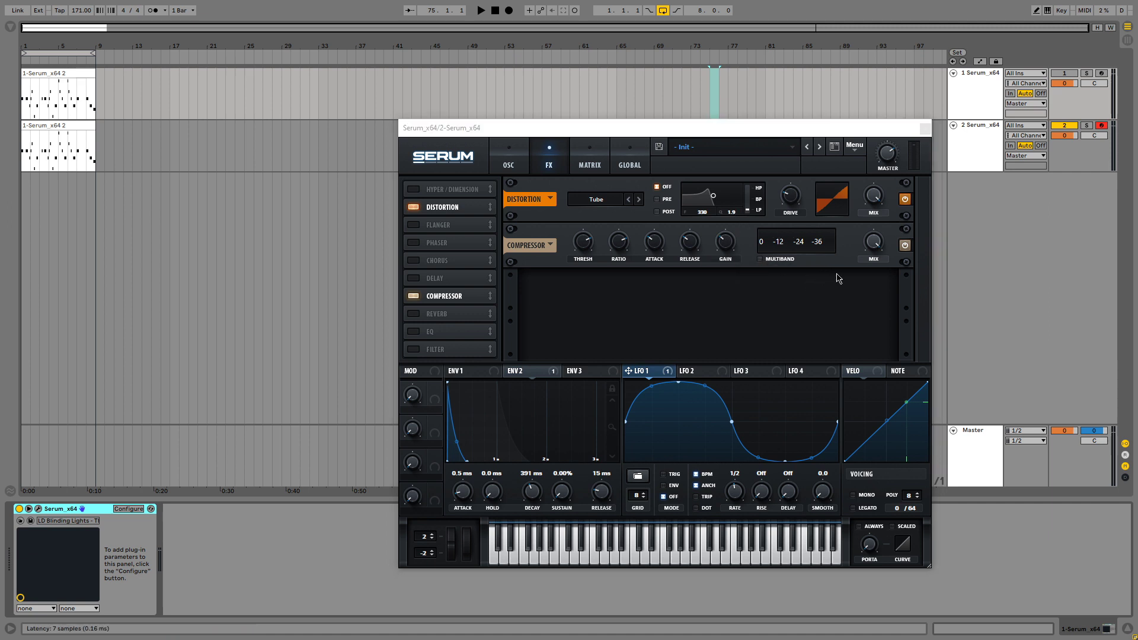
{"action": "left_click", "coordinate": [874, 246]}
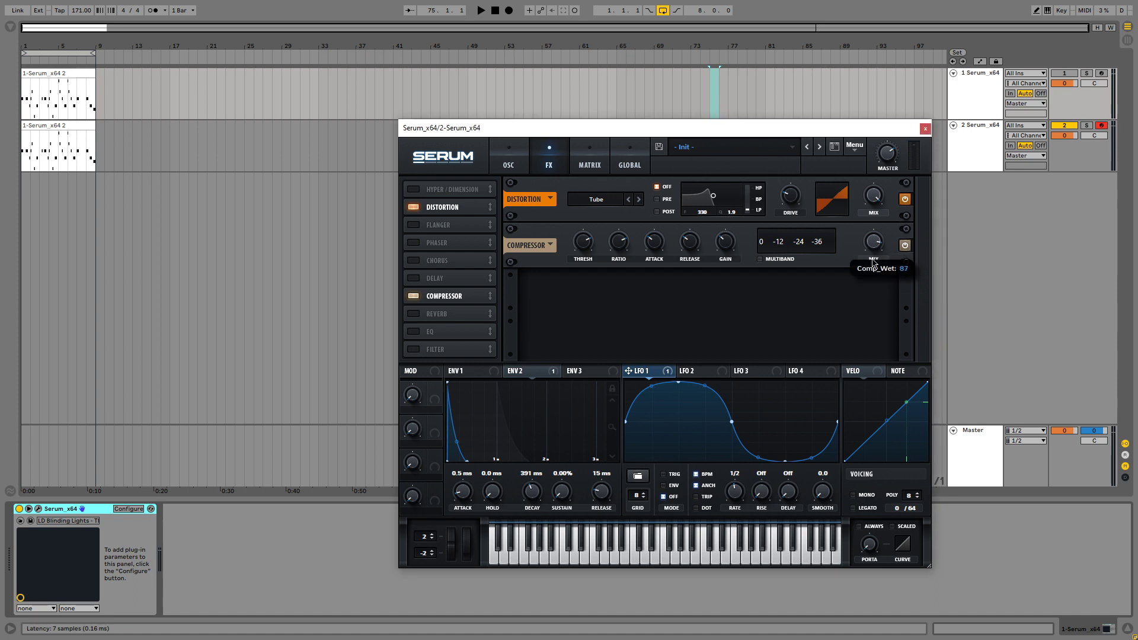
{"action": "left_click_drag", "start_coordinate": [878, 247], "coordinate": [884, 317]}
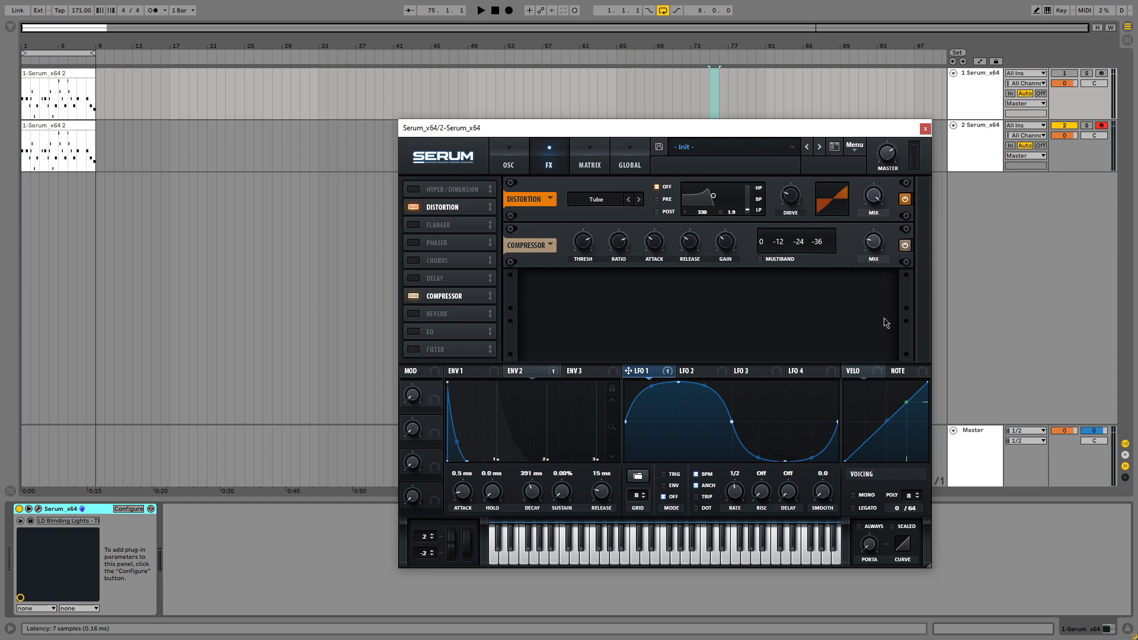
Step: Enable the reverb effect, switch it to Plate and set its wet mix to about 24%
{"action": "left_click", "coordinate": [413, 314]}
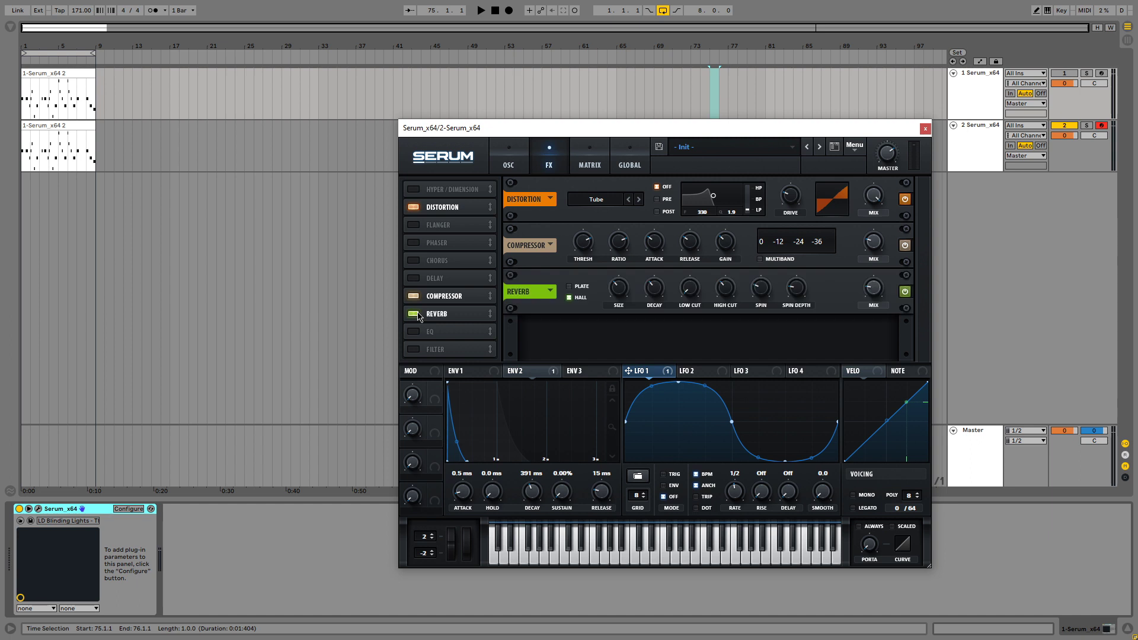
{"action": "left_click", "coordinate": [576, 286]}
{"action": "mouse_move", "coordinate": [732, 296]}
{"action": "left_click_drag", "start_coordinate": [806, 288], "coordinate": [807, 246]}
{"action": "left_click", "coordinate": [876, 290]}
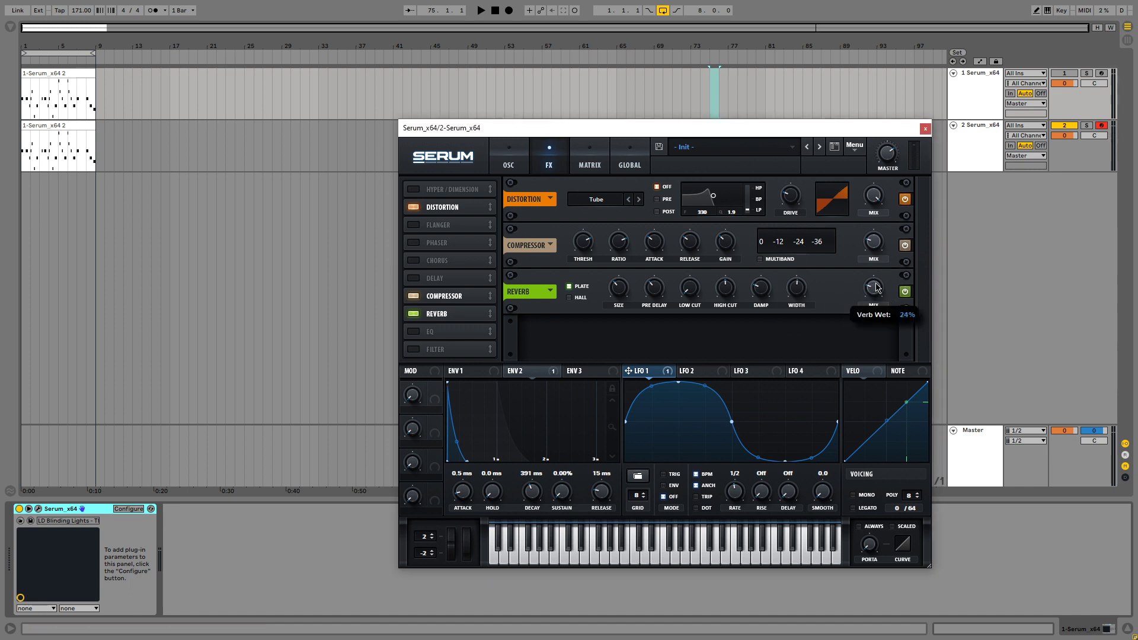
{"action": "left_click_drag", "start_coordinate": [877, 288], "coordinate": [890, 287]}
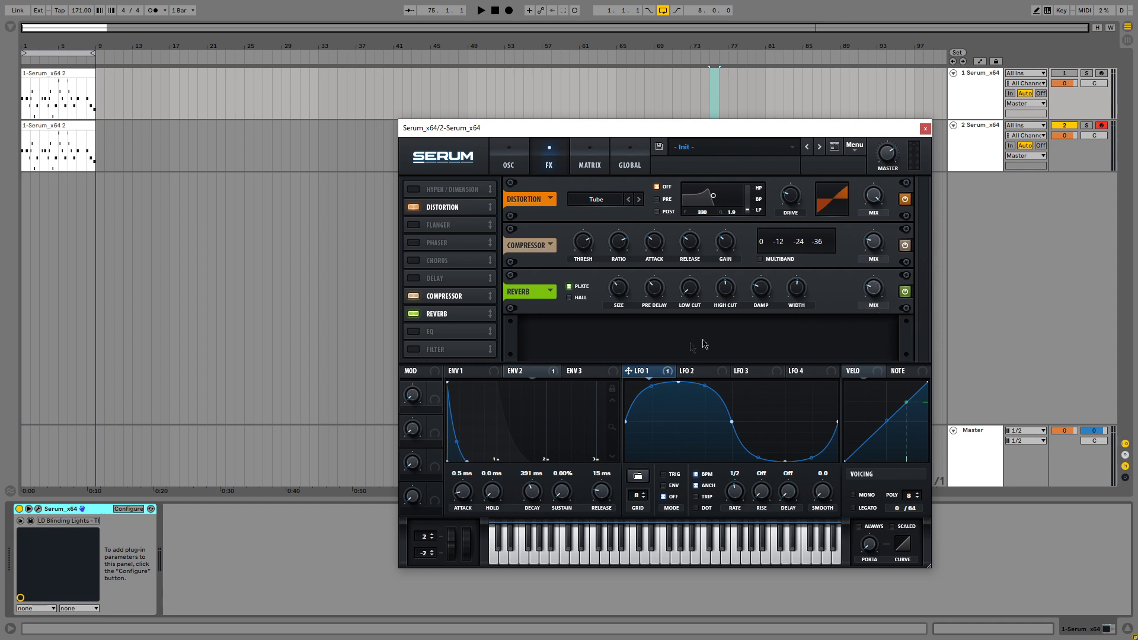
Step: Enable the EQ effect, switch its low band to a low-cut filter and lower that band's Q
{"action": "left_click", "coordinate": [419, 336]}
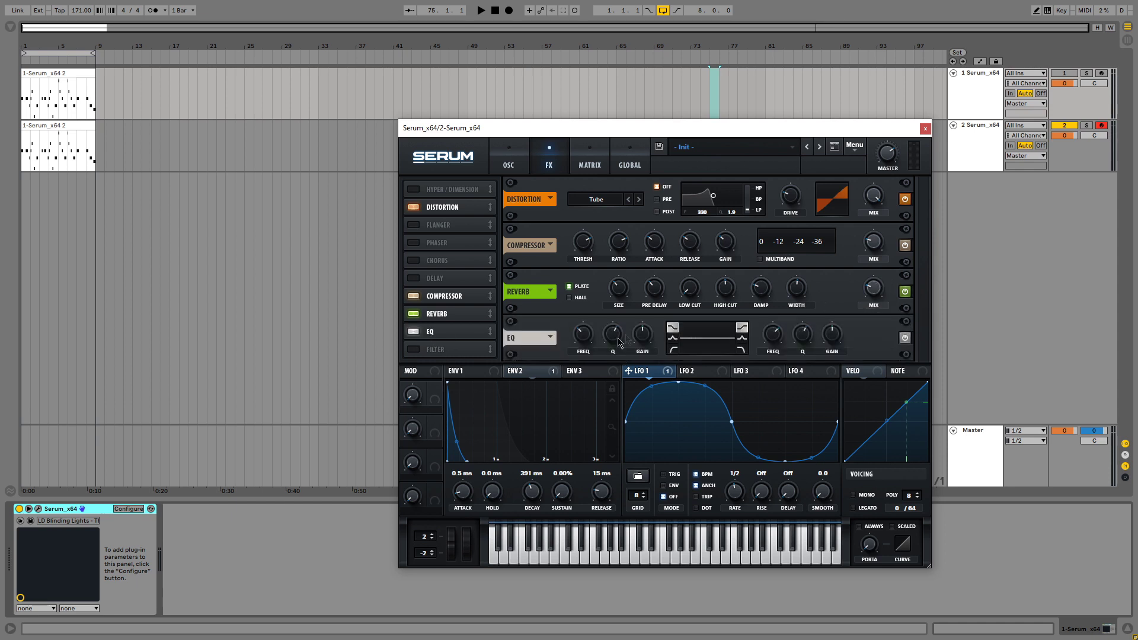
{"action": "left_click", "coordinate": [674, 351]}
{"action": "mouse_move", "coordinate": [612, 340]}
{"action": "left_mouse_down"}
{"action": "mouse_move", "coordinate": [616, 370]}
{"action": "mouse_move", "coordinate": [579, 345]}
{"action": "mouse_move", "coordinate": [586, 320]}
{"action": "mouse_move", "coordinate": [598, 336]}
{"action": "left_mouse_up"}
Step: Play the second track's clip while raising the EQ low-cut frequency to about 4594 Hz
{"action": "left_click", "coordinate": [59, 139]}
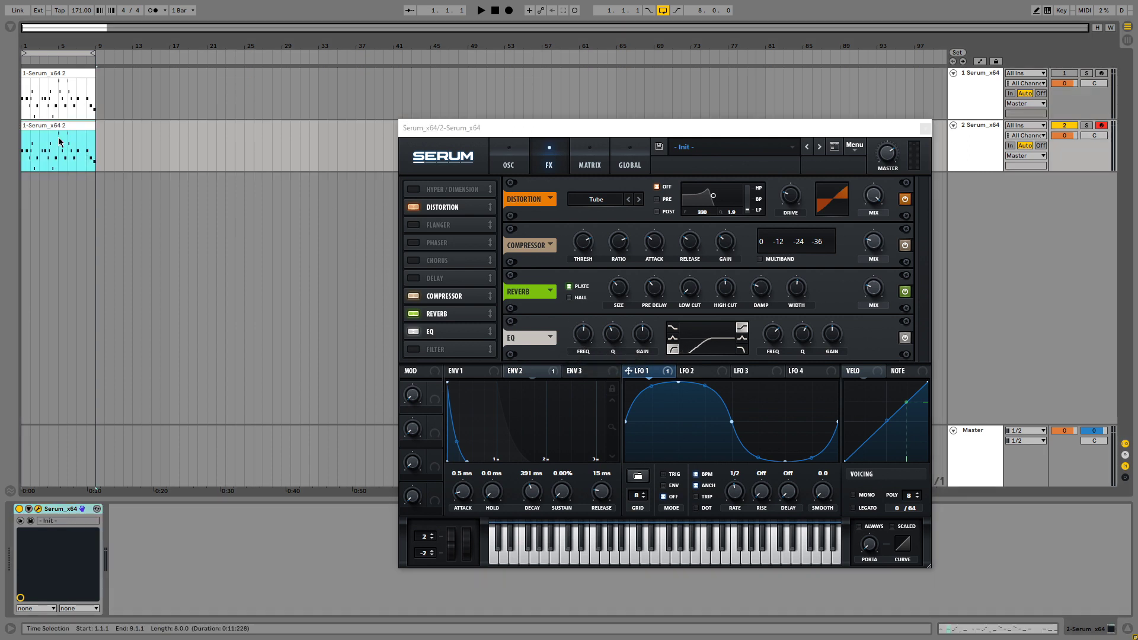
{"action": "key", "text": "space"}
{"action": "left_click", "coordinate": [580, 347]}
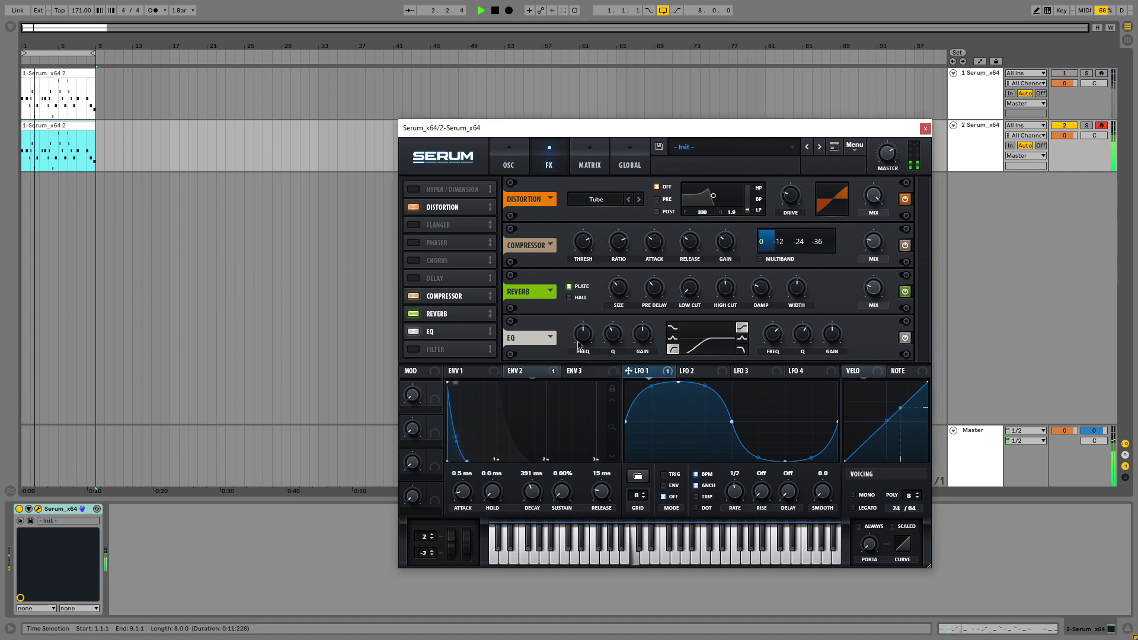
{"action": "left_click_drag", "start_coordinate": [582, 345], "coordinate": [590, 314]}
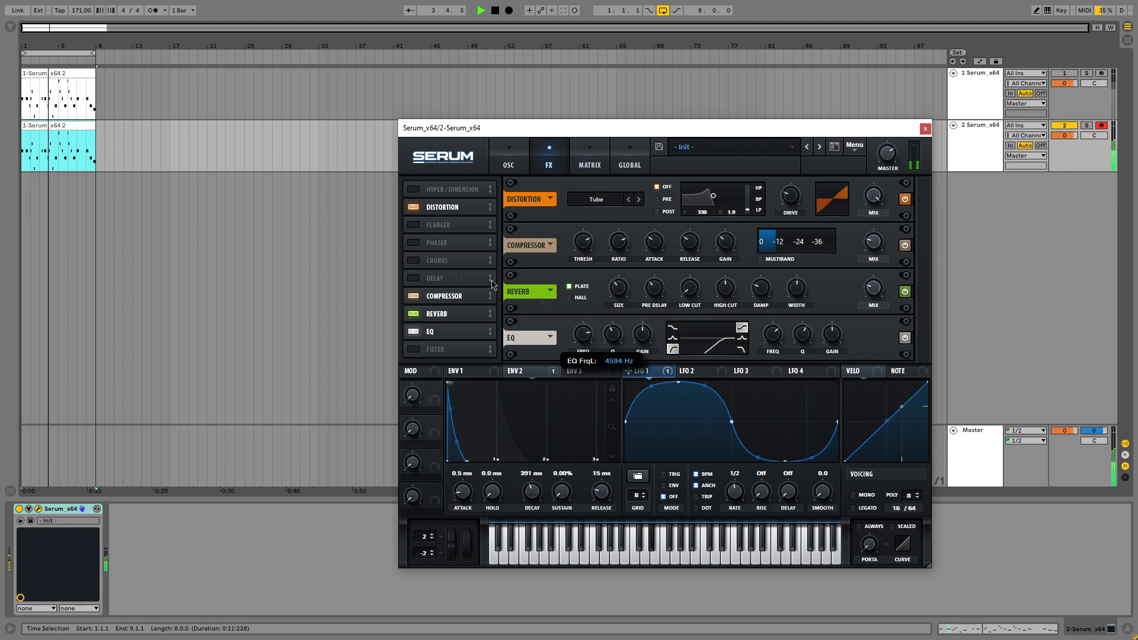
{"action": "key", "text": "space"}
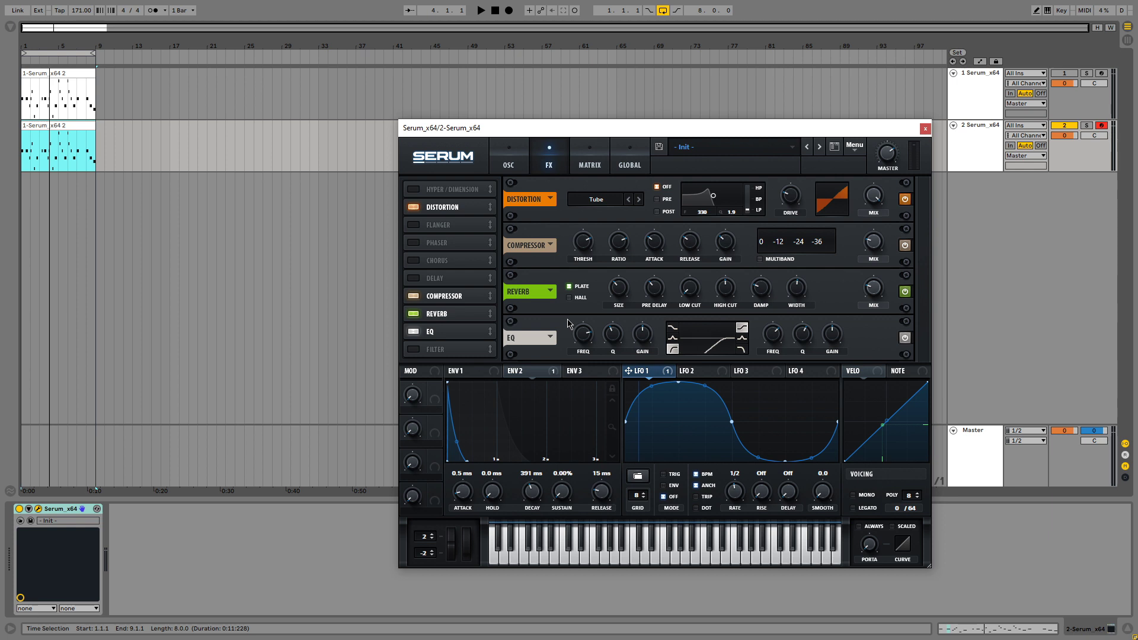
Step: Audition the clip while setting the EQ low-cut frequency to about 443 Hz
{"action": "key", "text": "space"}
{"action": "mouse_move", "coordinate": [582, 348]}
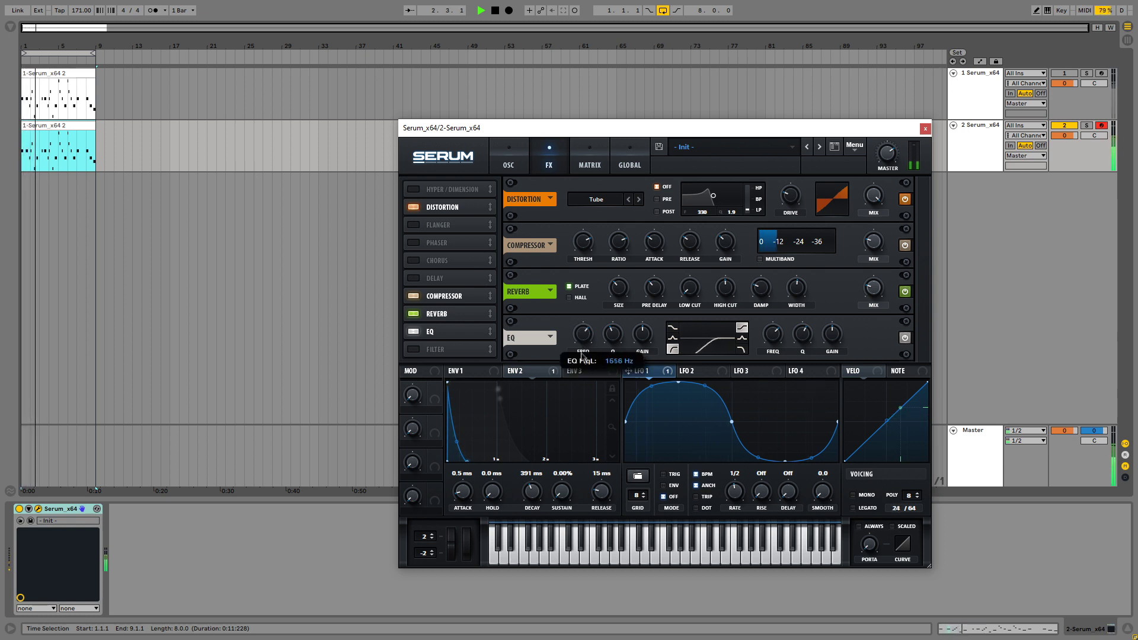
{"action": "left_click_drag", "start_coordinate": [582, 348], "coordinate": [585, 384]}
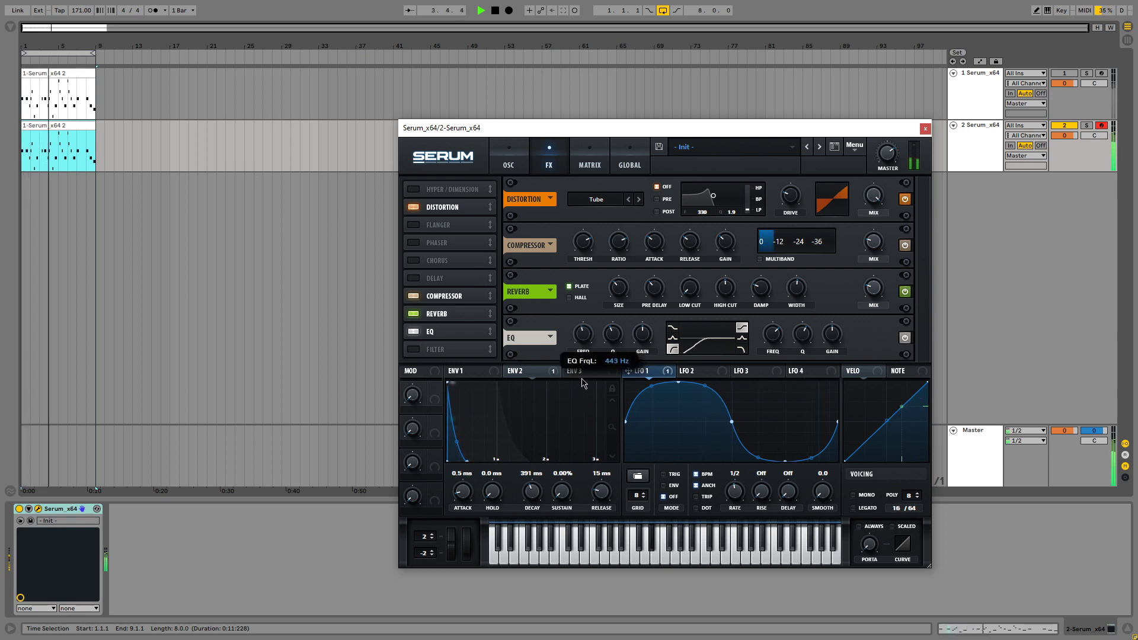
{"action": "key", "text": "space"}
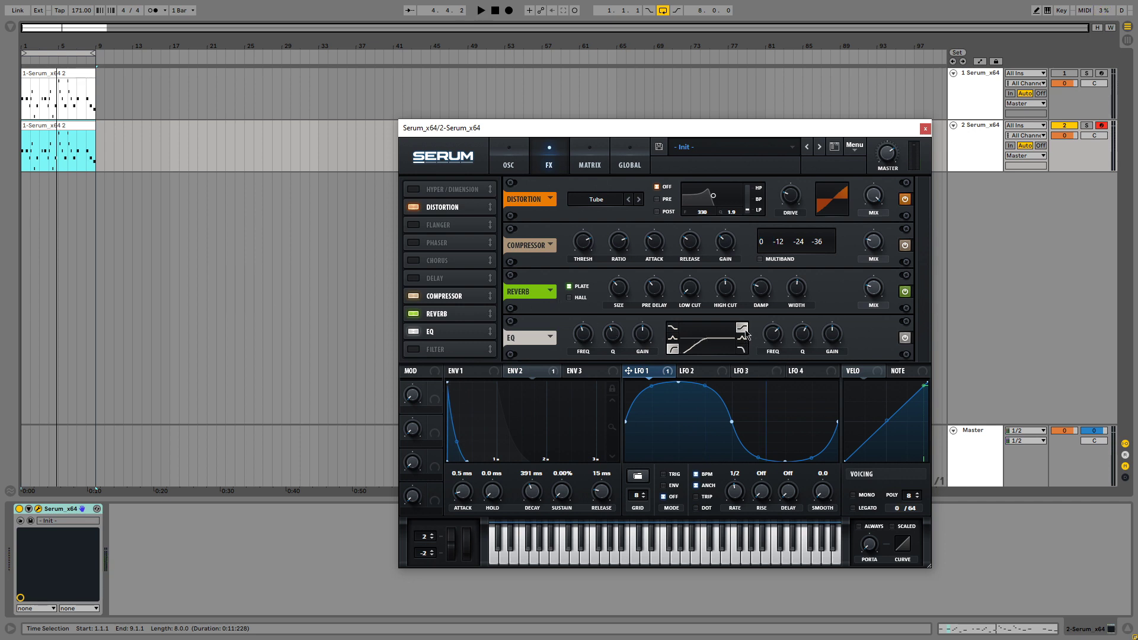
Step: Boost the EQ's high shelf gain to about 3.2 dB during playback and return to the oscillator view
{"action": "key", "text": "space"}
{"action": "left_click_drag", "start_coordinate": [843, 333], "coordinate": [843, 338]}
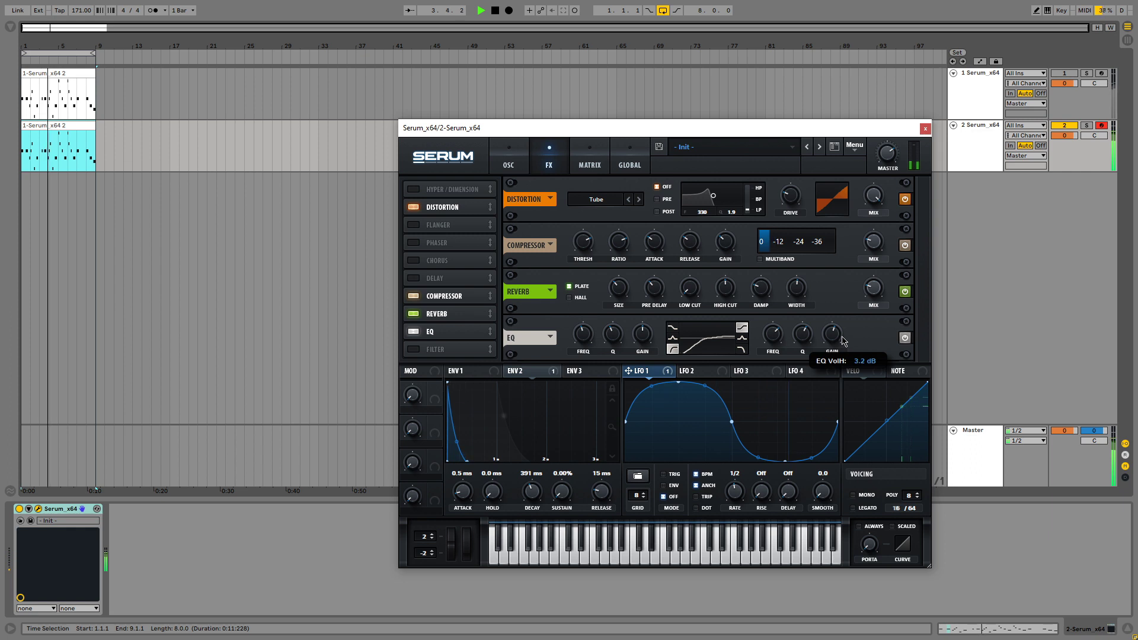
{"action": "left_click", "coordinate": [509, 161]}
{"action": "key", "text": "space"}
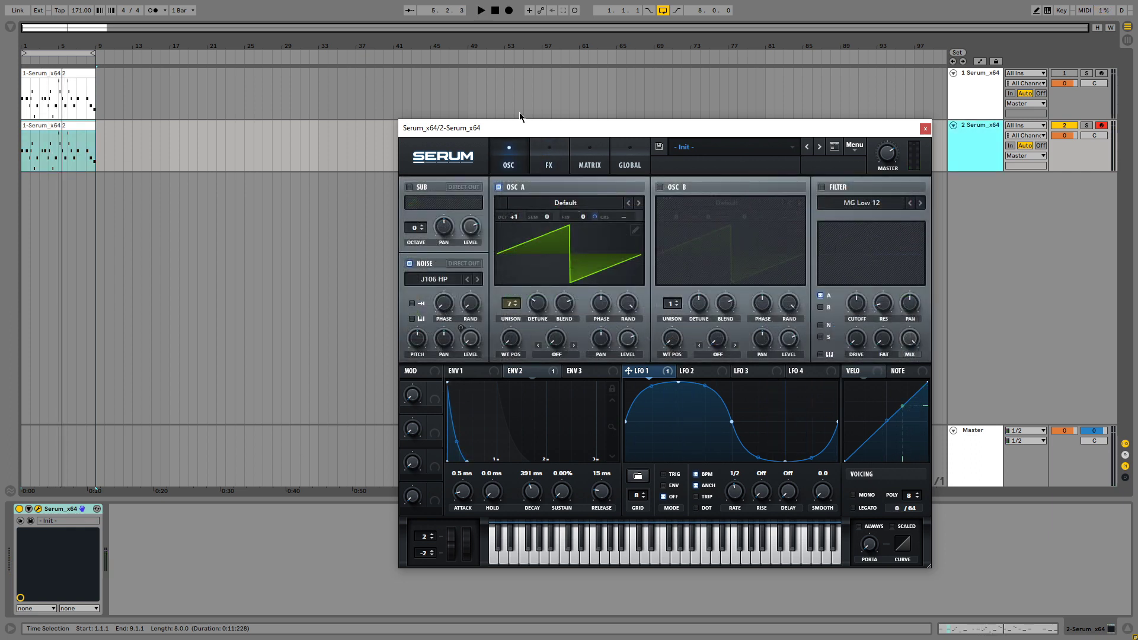